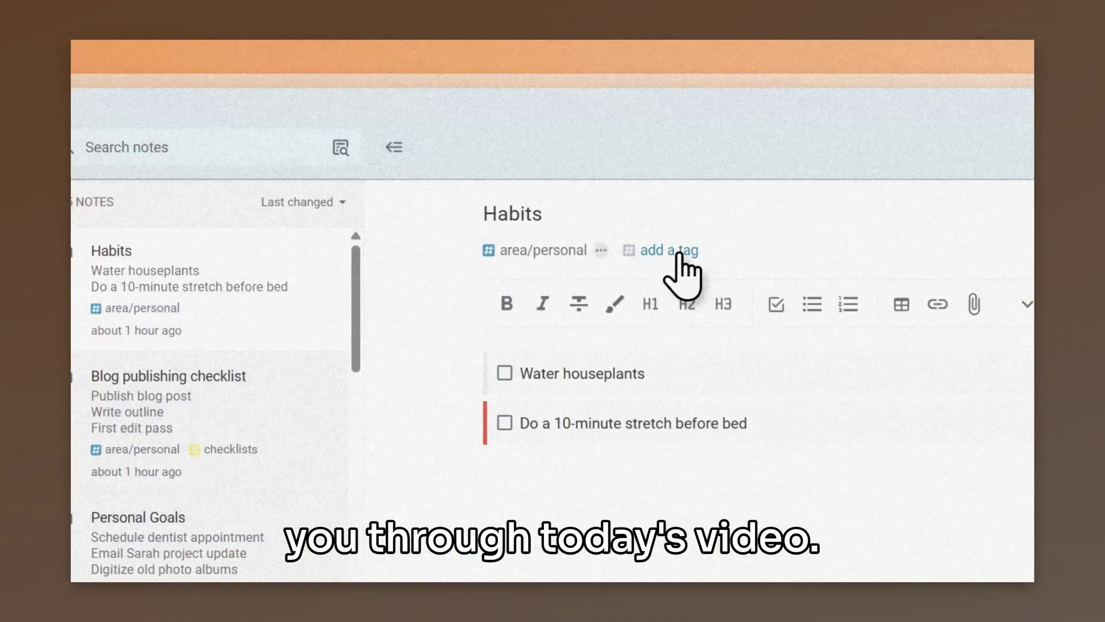
Step: Tag the Habits note with habits
click(680, 252)
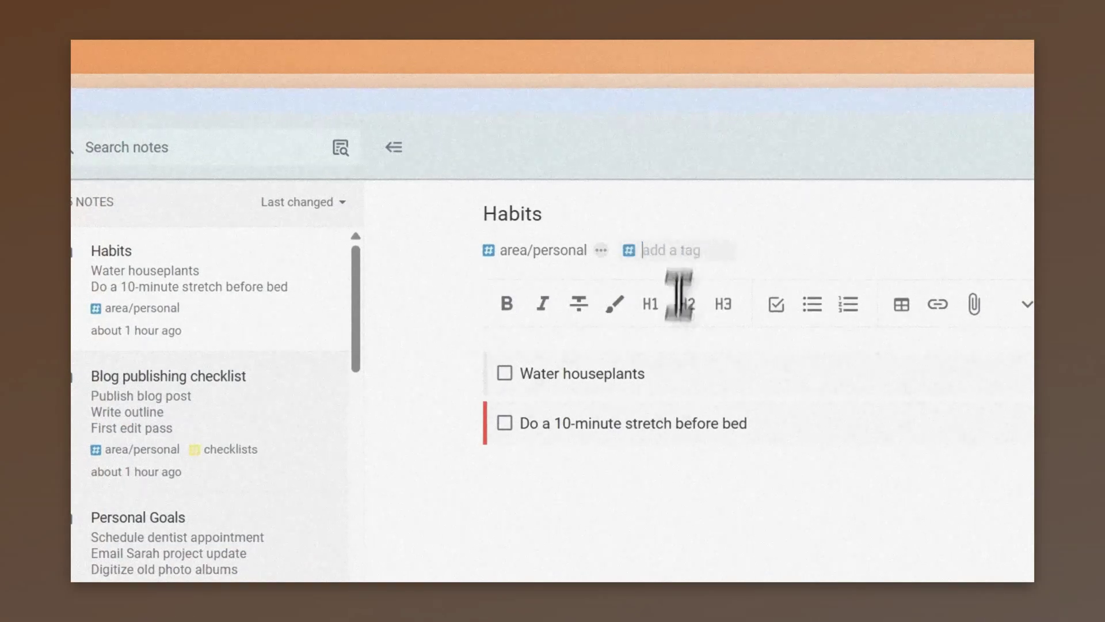
text(habits)
key(Return)
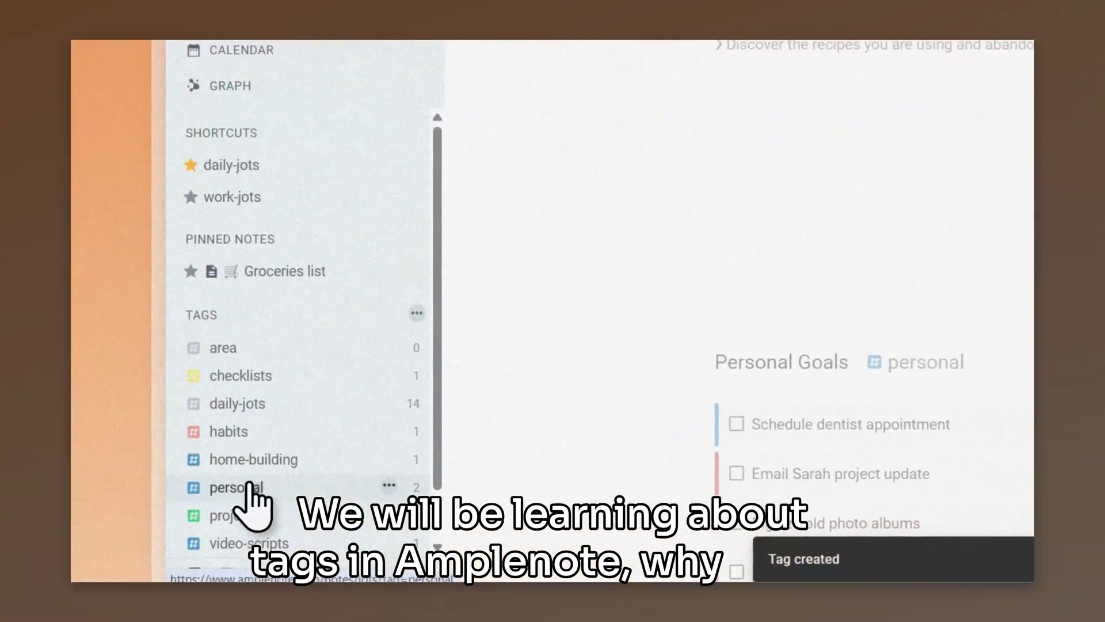
Step: Nest the personal tag under area and rename the habits tag to todo/habits
drag(248, 486, 249, 352)
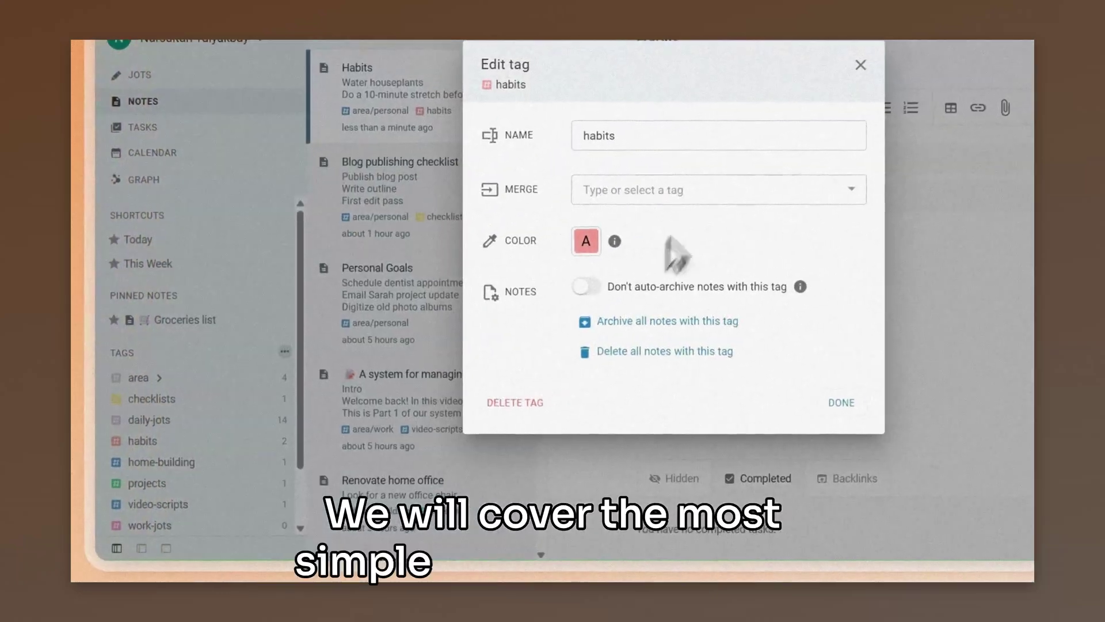
click(584, 138)
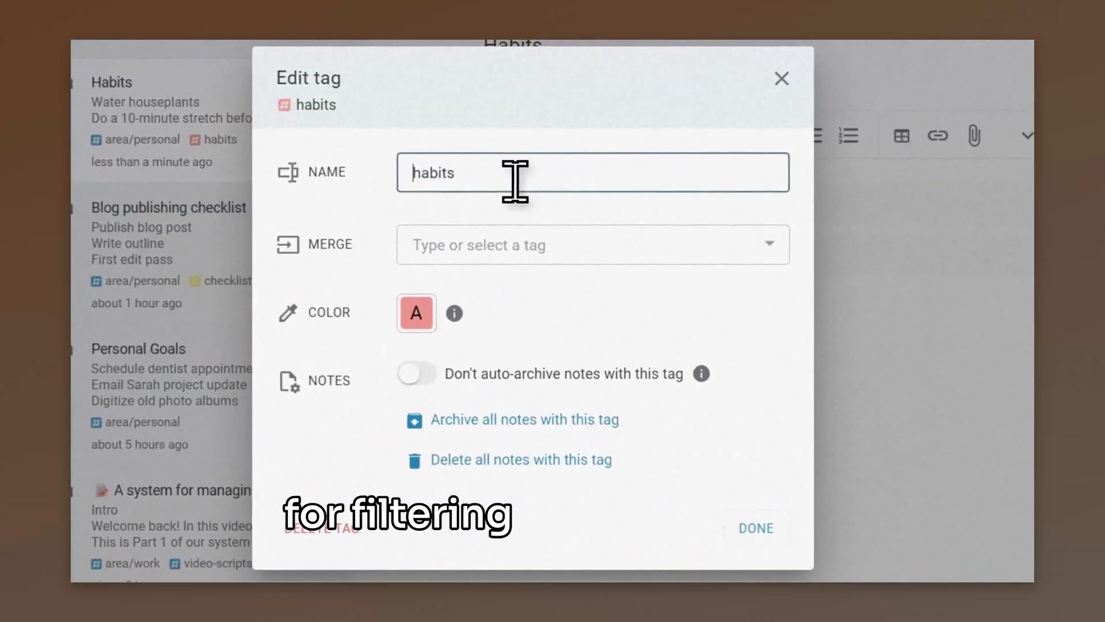
text(to)
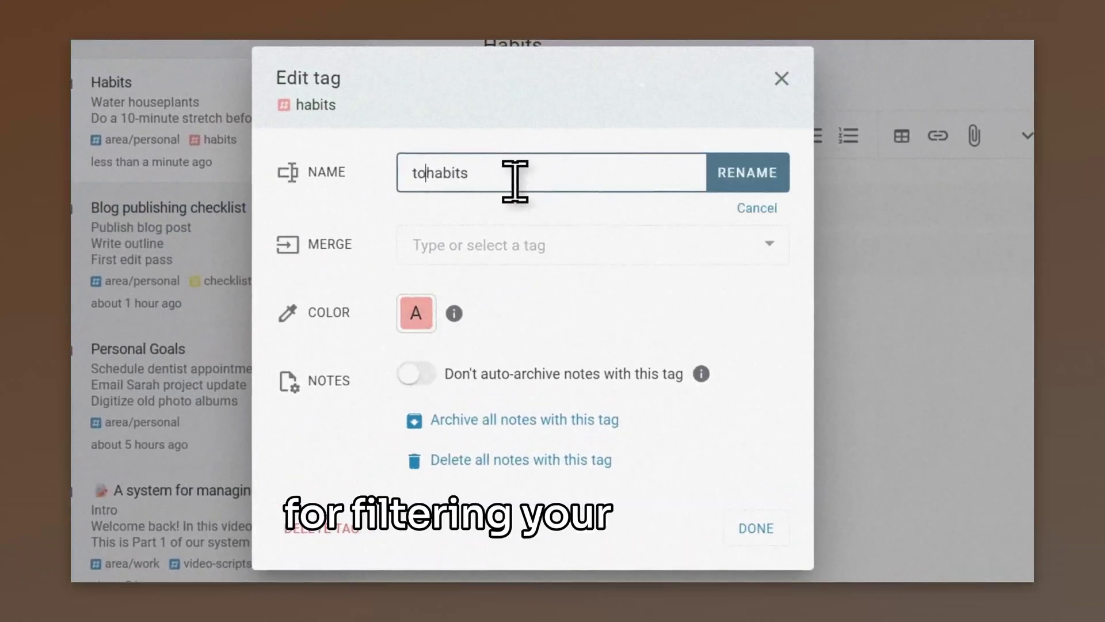
text(do/)
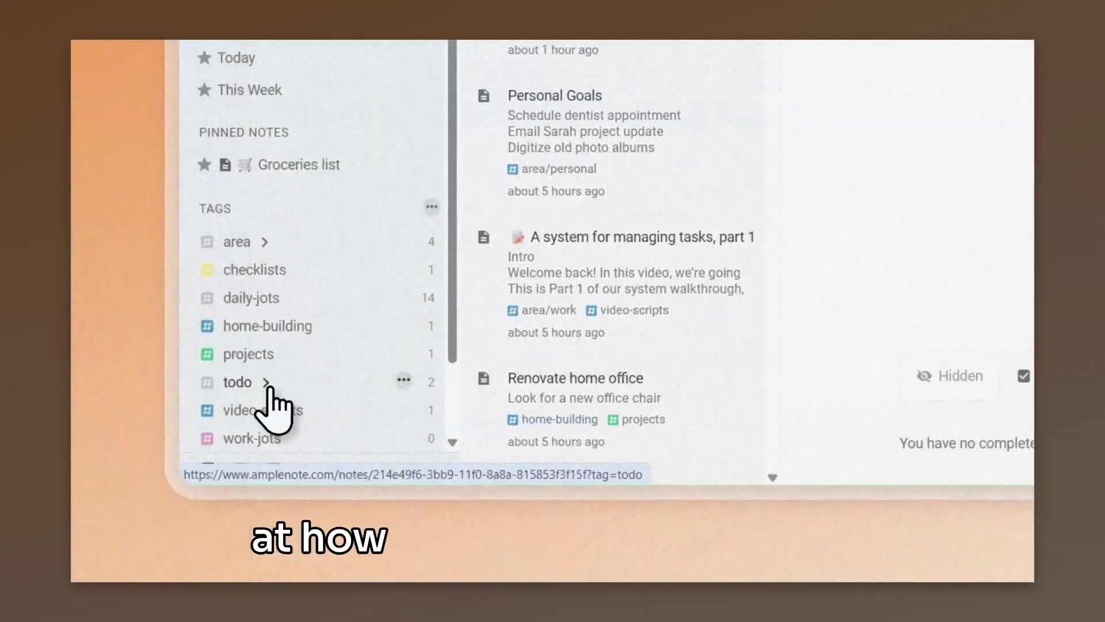
click(269, 384)
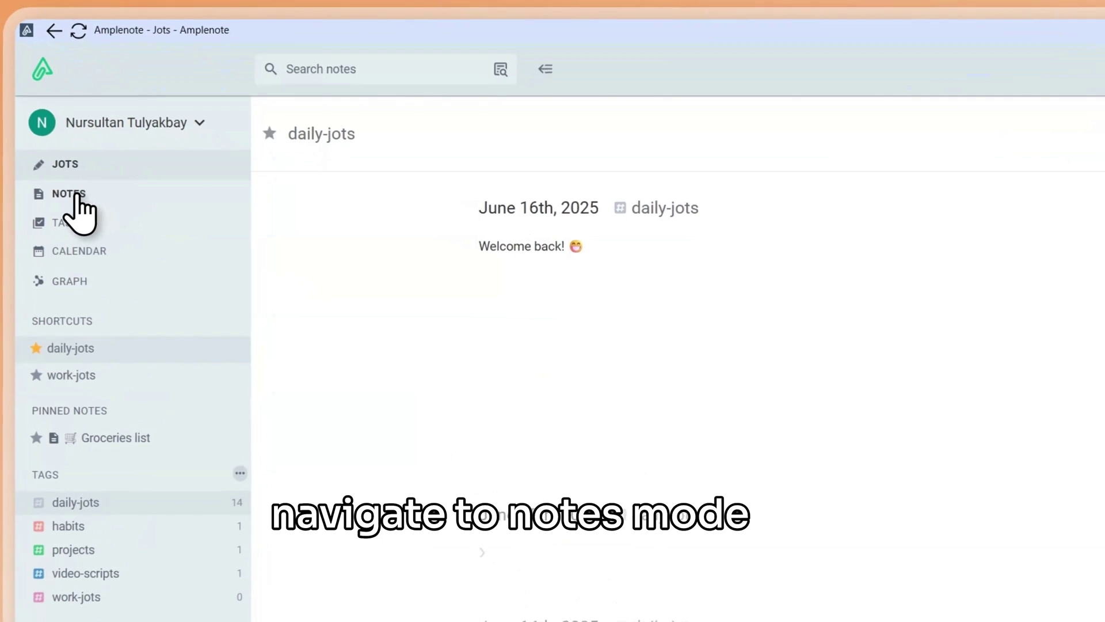
Step: Show all 25 notes, open the June 16th, 2025 note, and toggle to one pane and back
click(151, 195)
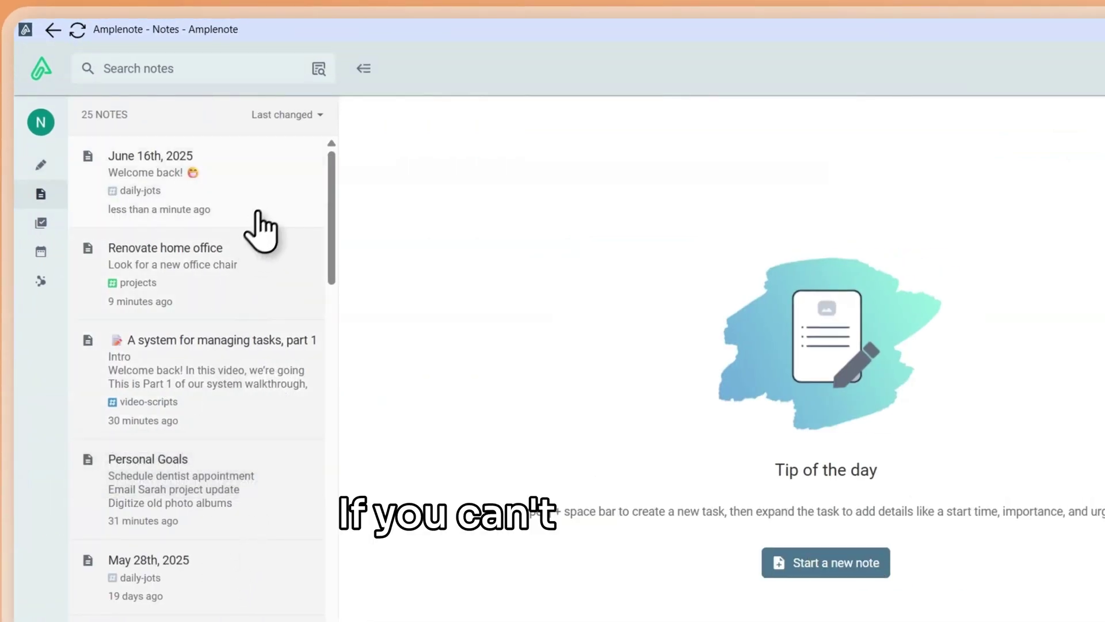
click(289, 178)
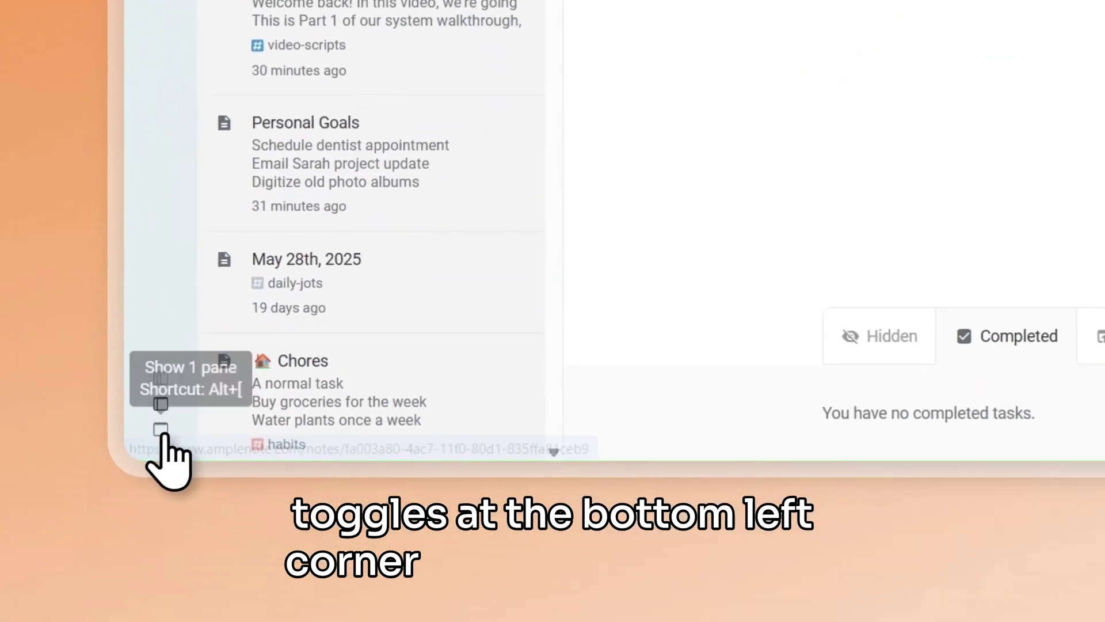
click(161, 431)
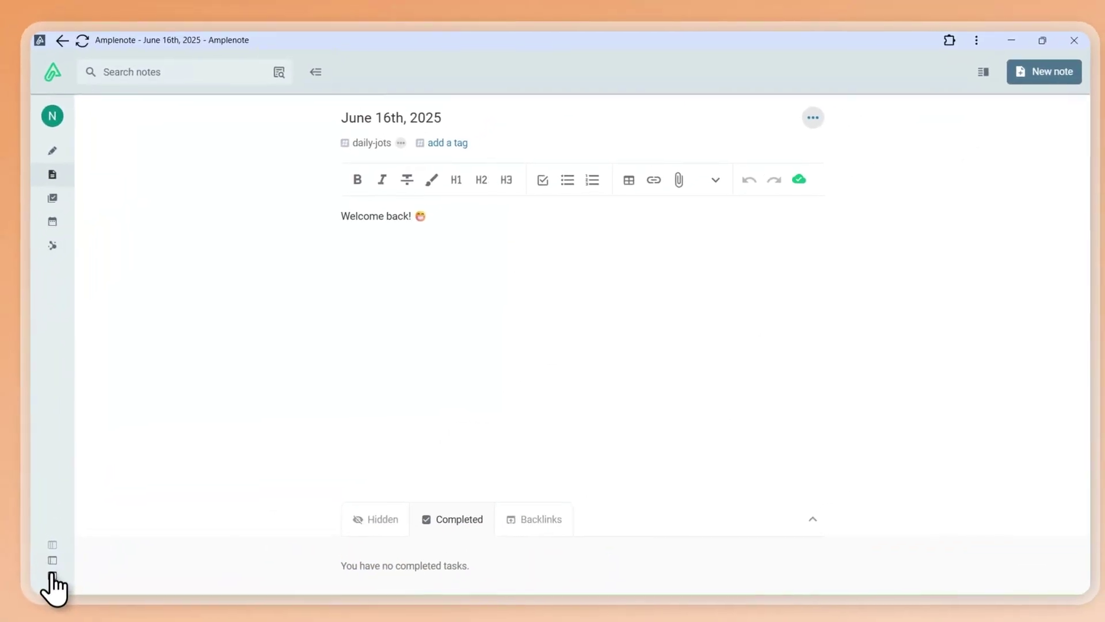
click(52, 575)
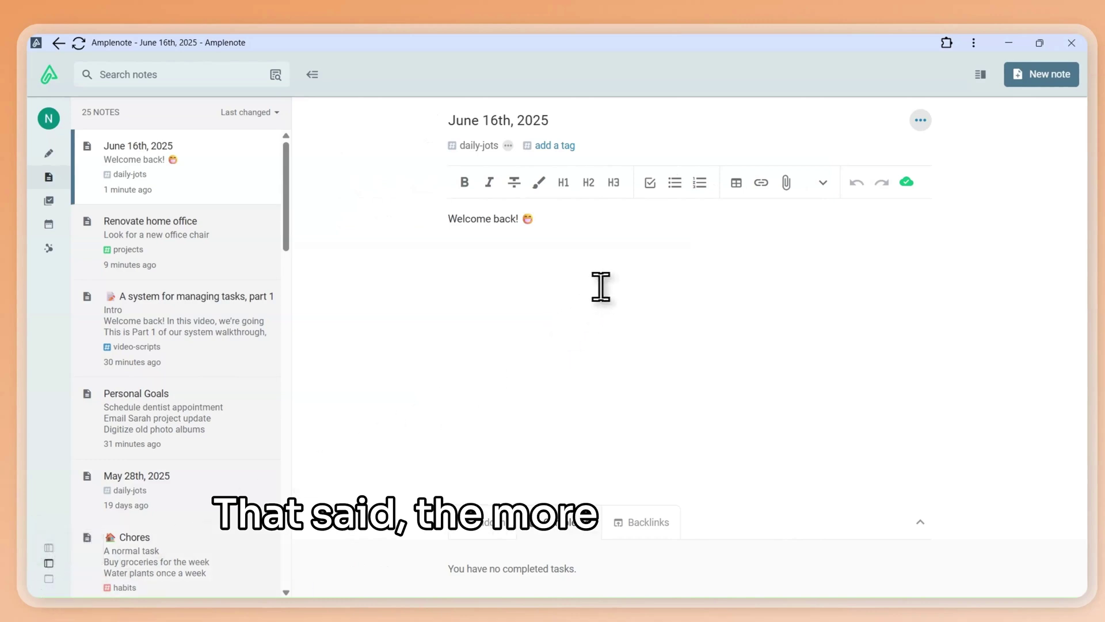
scroll(131, 255, down, 6)
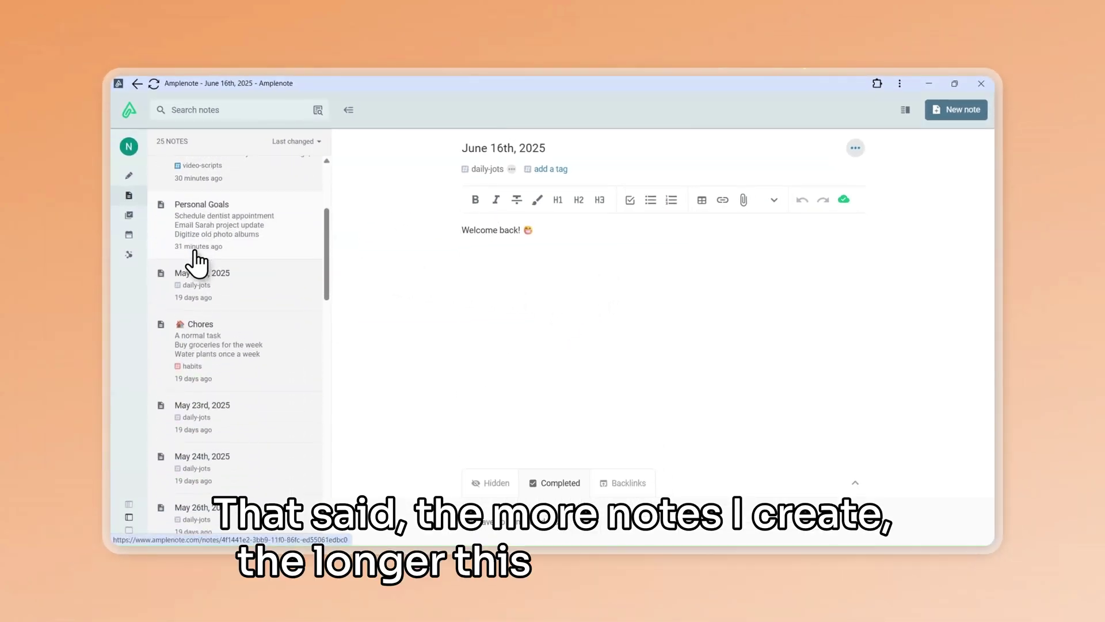
scroll(195, 262, down, 6)
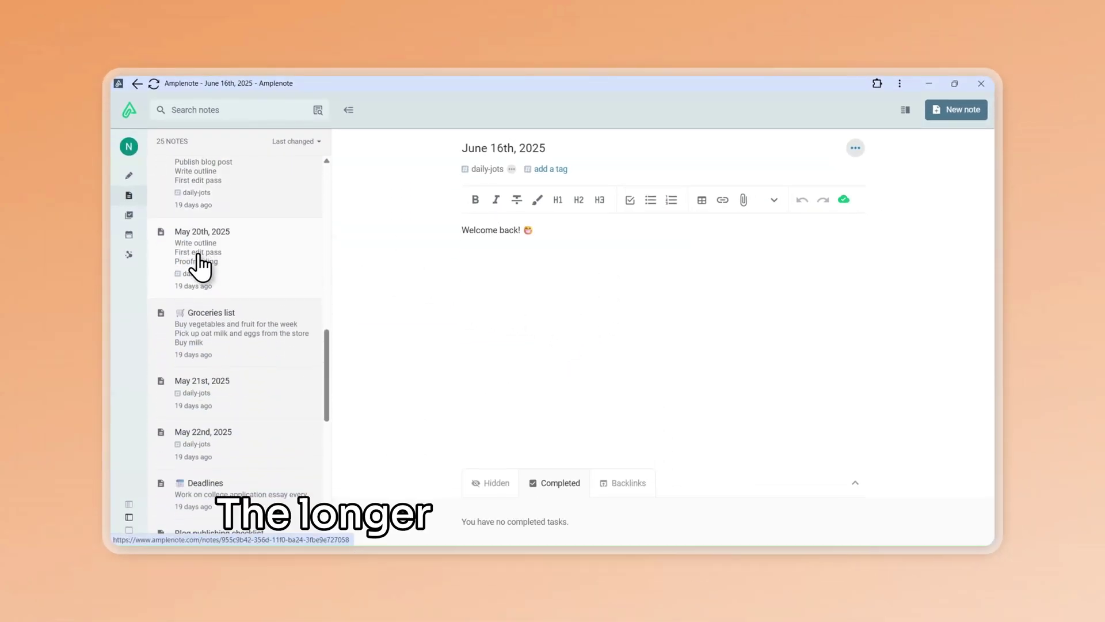
scroll(199, 266, up, 10)
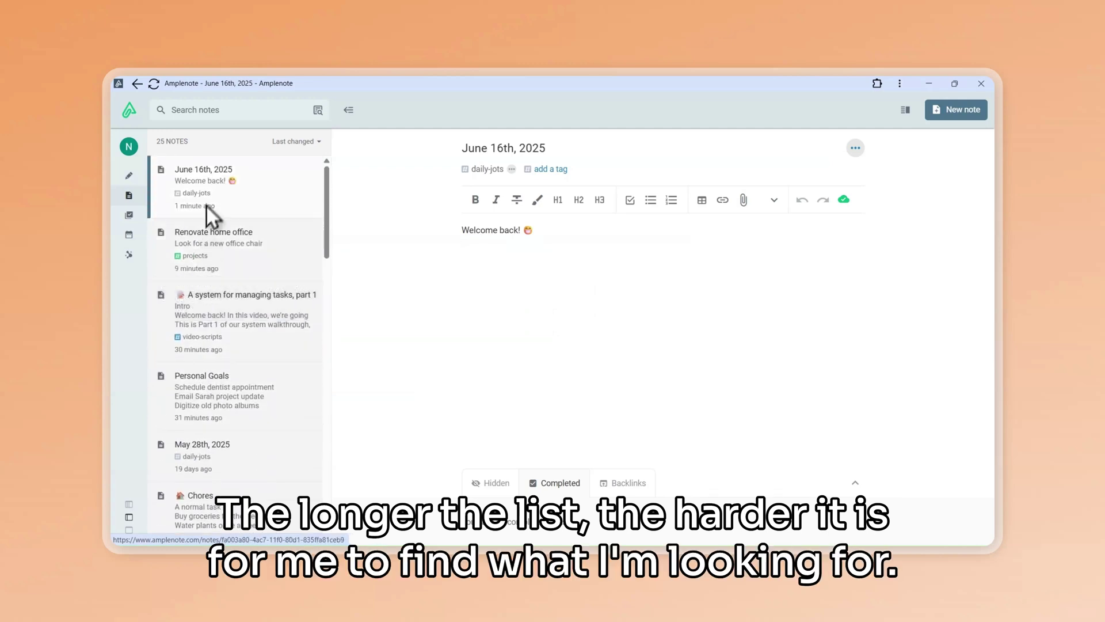
click(231, 112)
text(Tips)
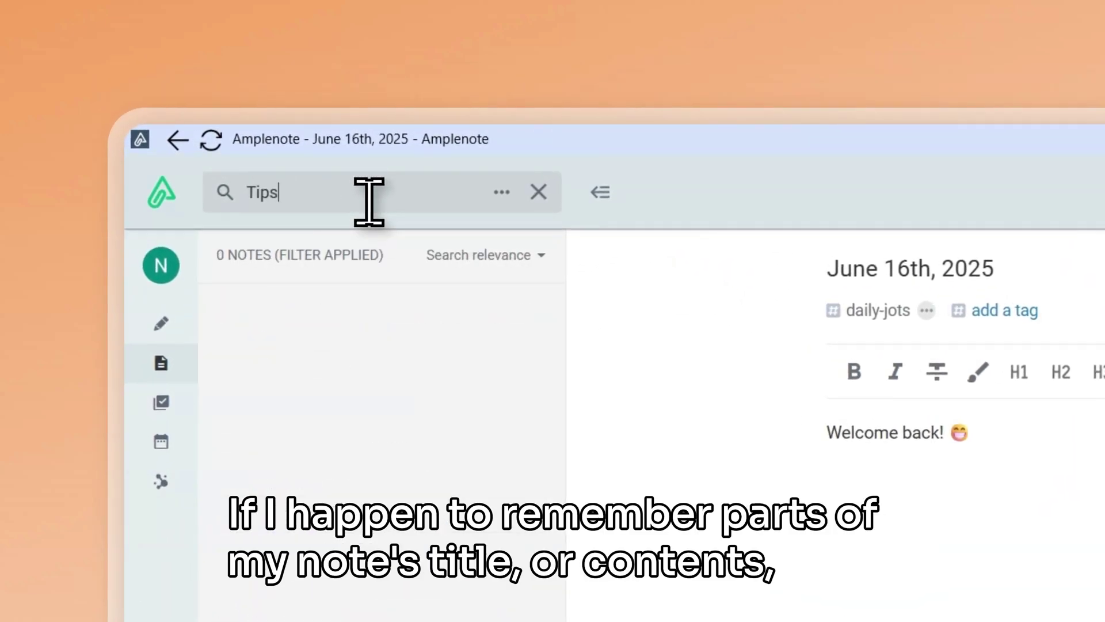
key(BackSpace)
key(BackSpace)
key(BackSpace)
key(BackSpace)
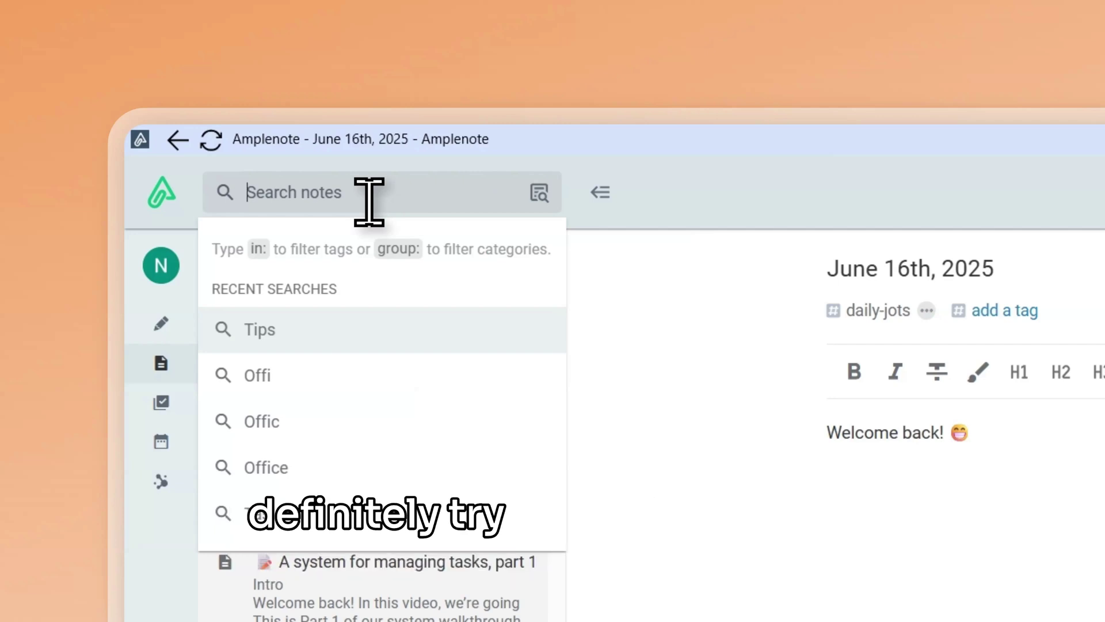
text(Tutorial)
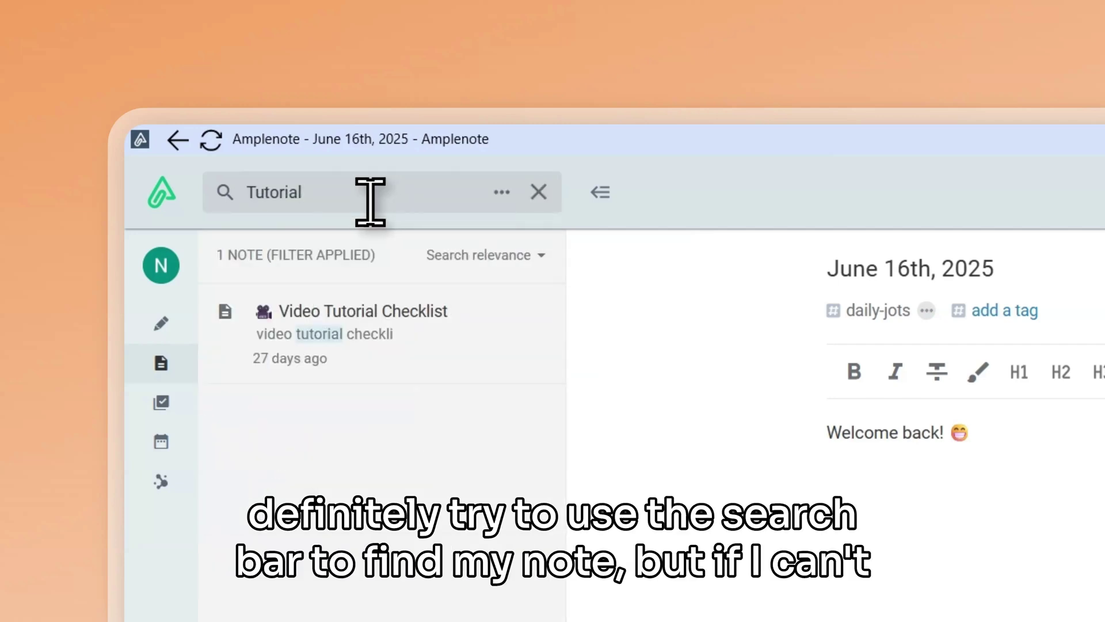
click(540, 199)
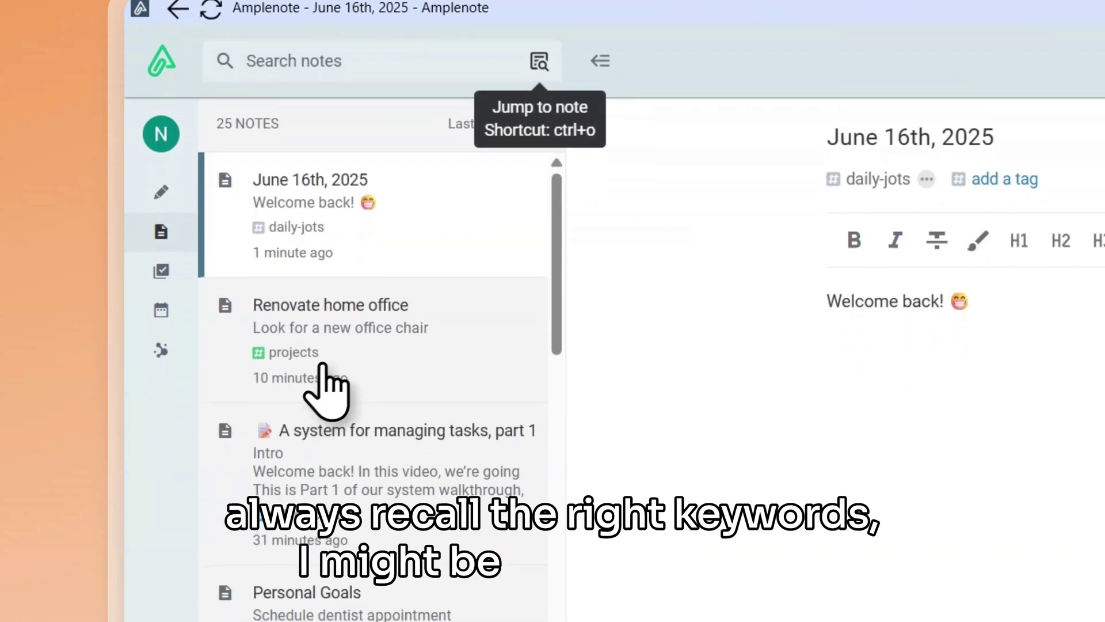
scroll(371, 507, down, 10)
scroll(367, 354, down, 8)
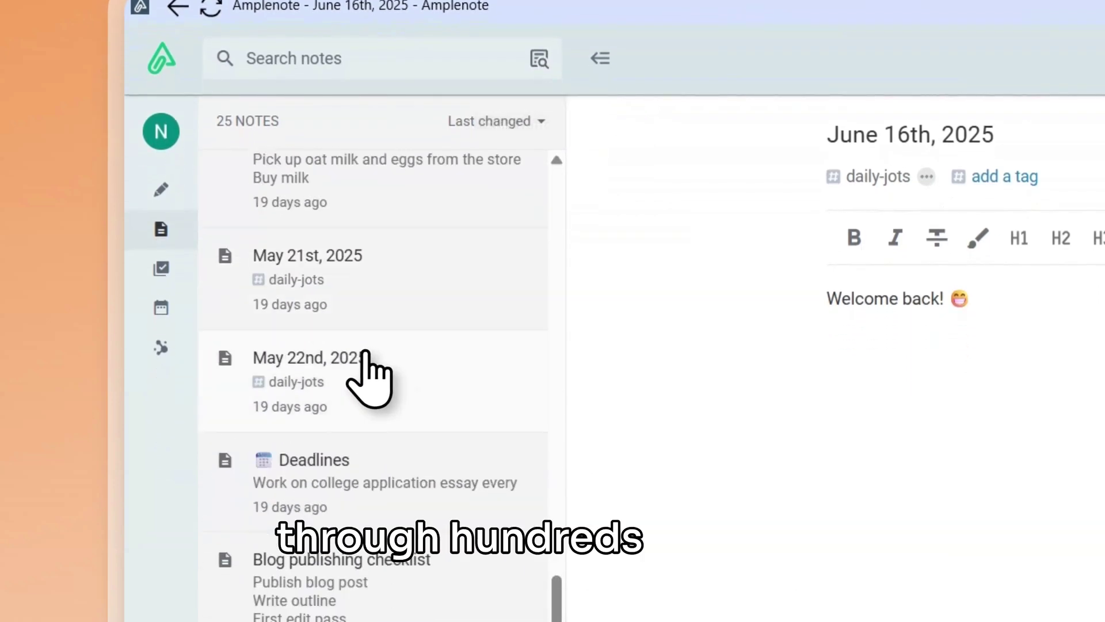
scroll(372, 383, up, 8)
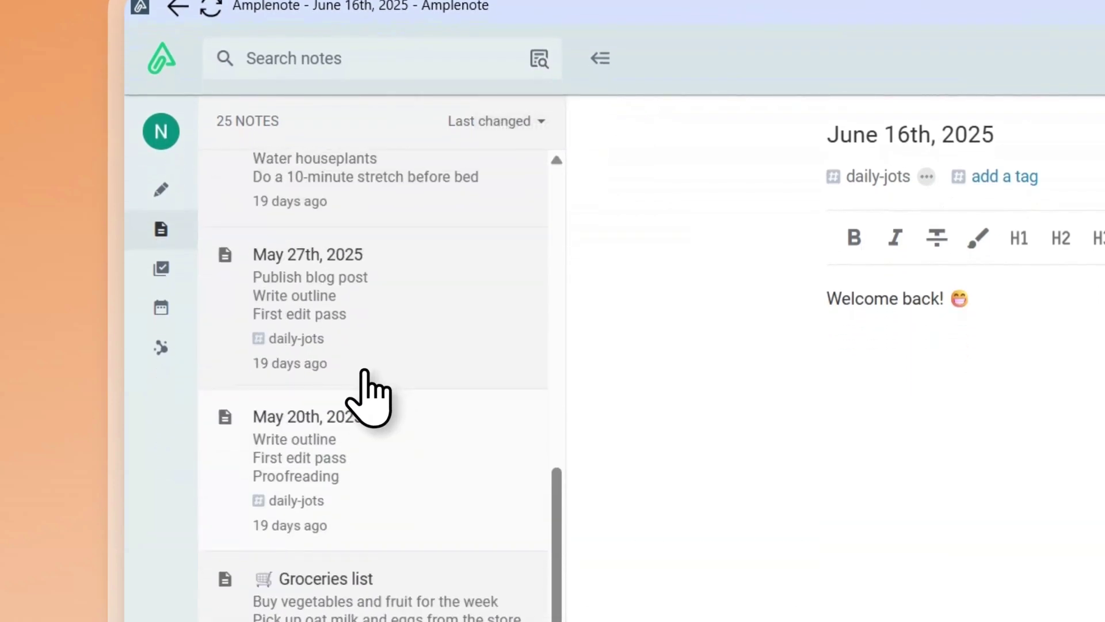
scroll(371, 386, up, 10)
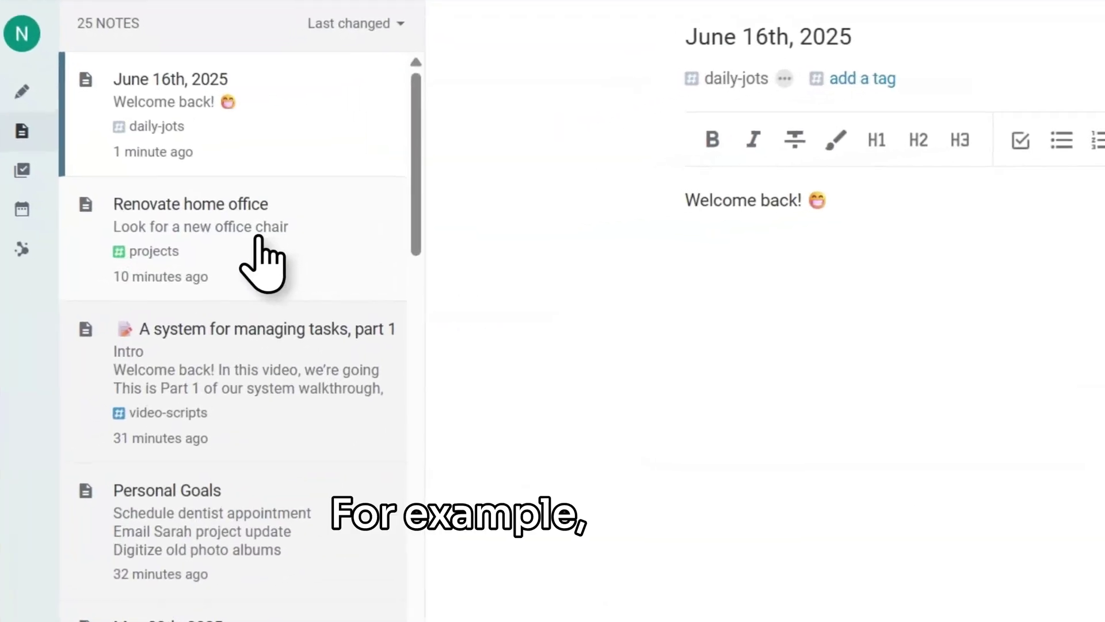
Step: Open the Renovate home office note and add the home-building tag to it
click(257, 239)
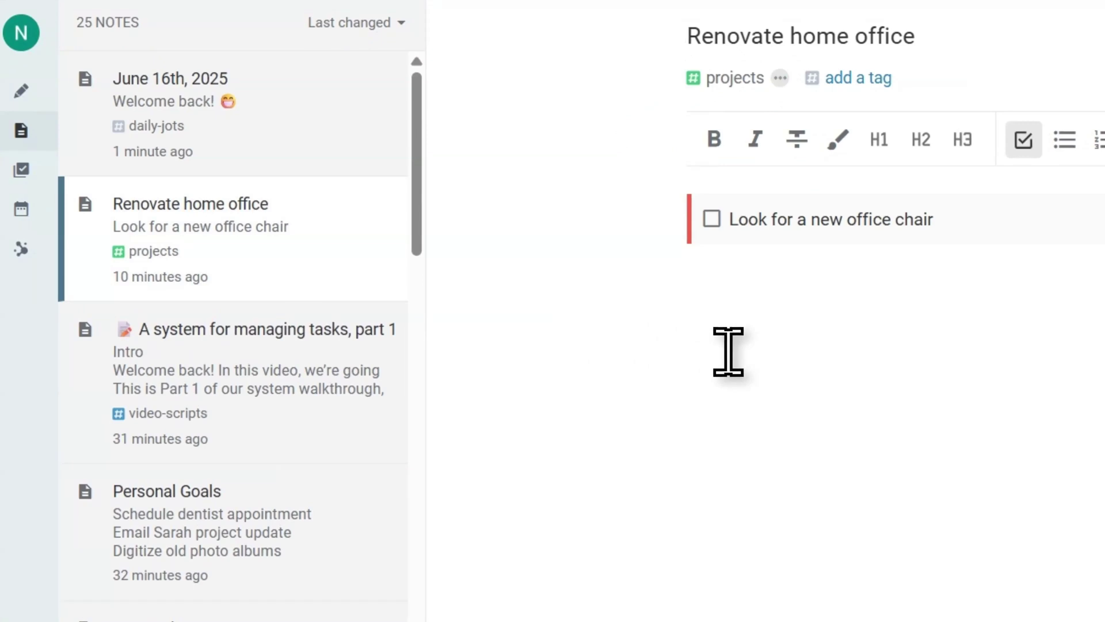
click(877, 77)
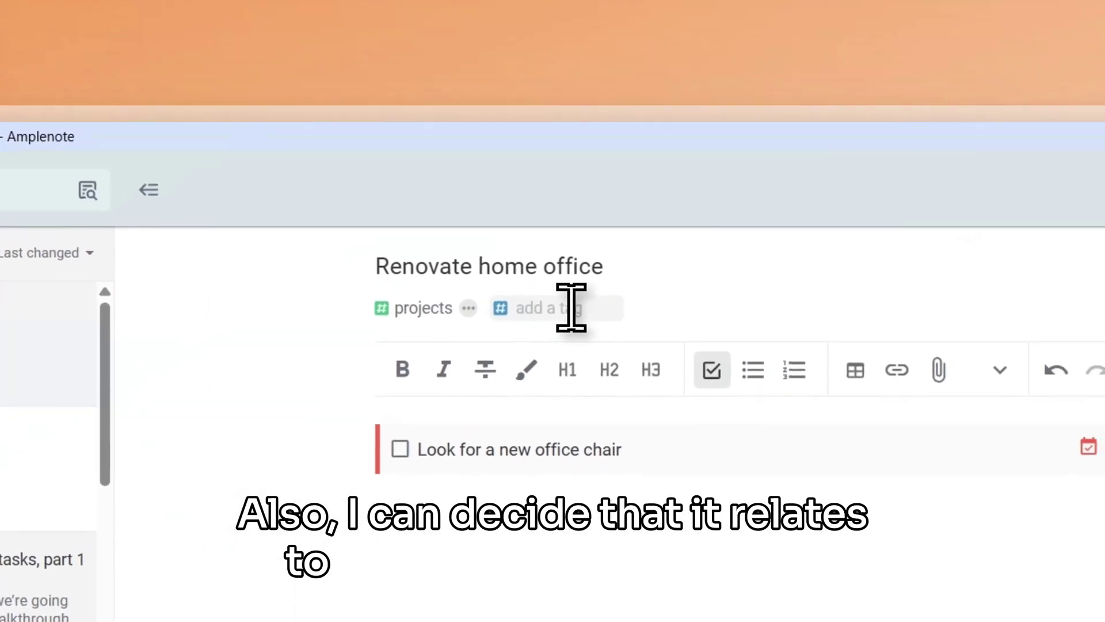
text(home-)
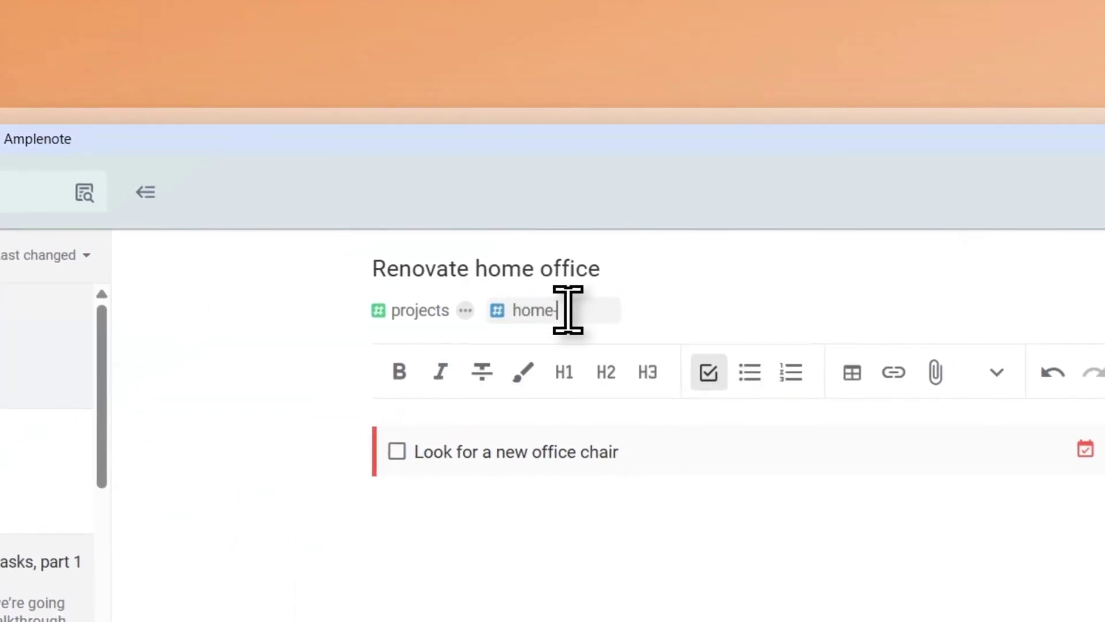
text(building)
key(Return)
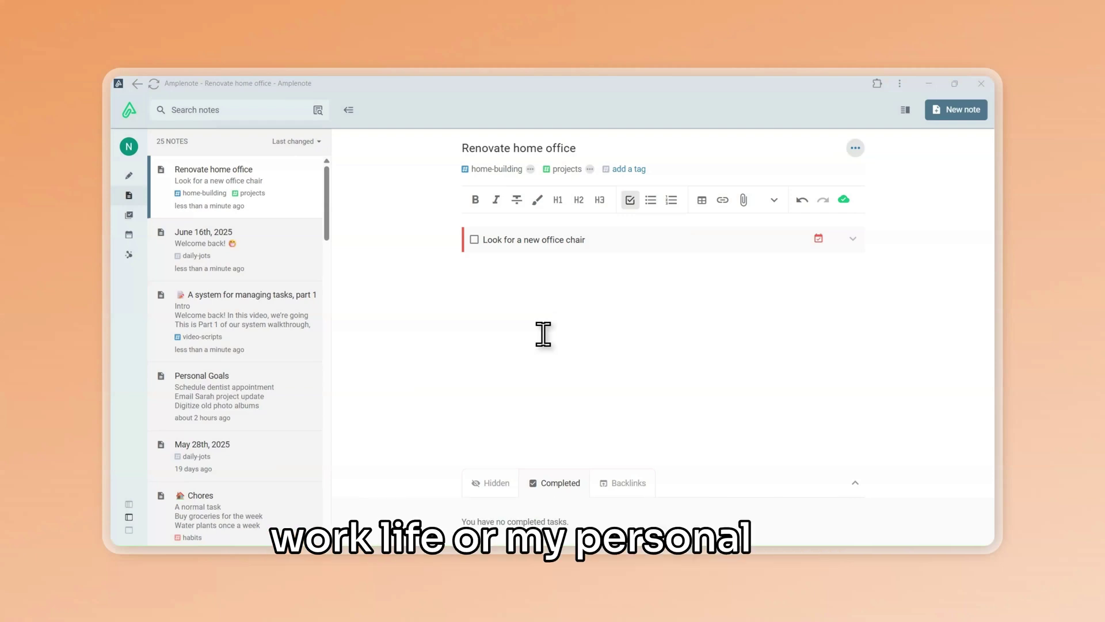
Step: Tag 'A system for managing tasks, part 1' as work and bring back the tag sidebar
click(242, 325)
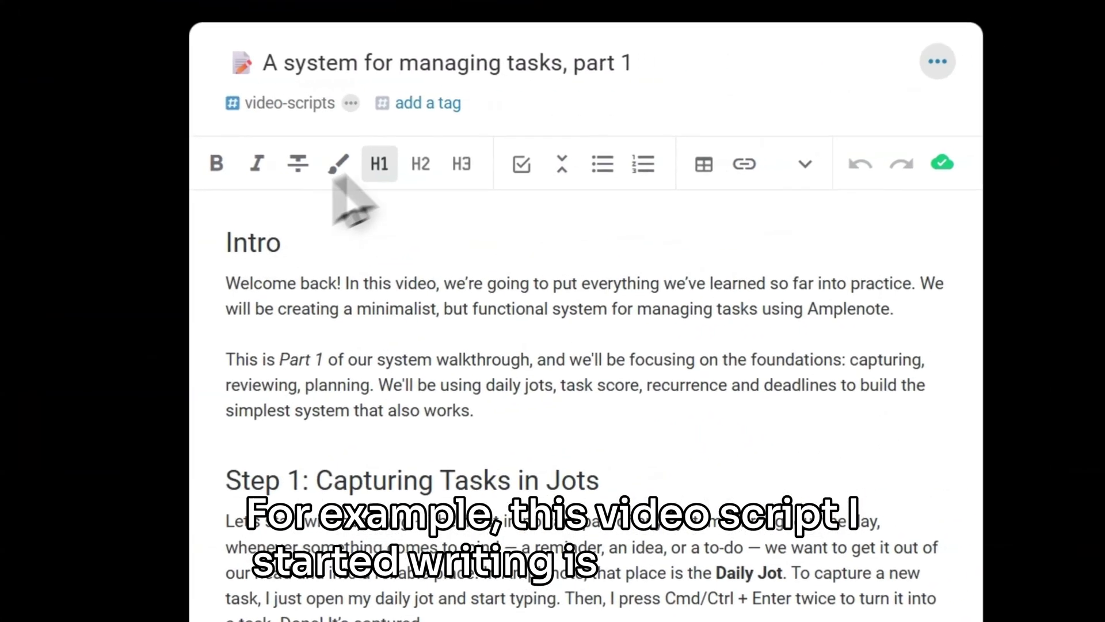
click(393, 111)
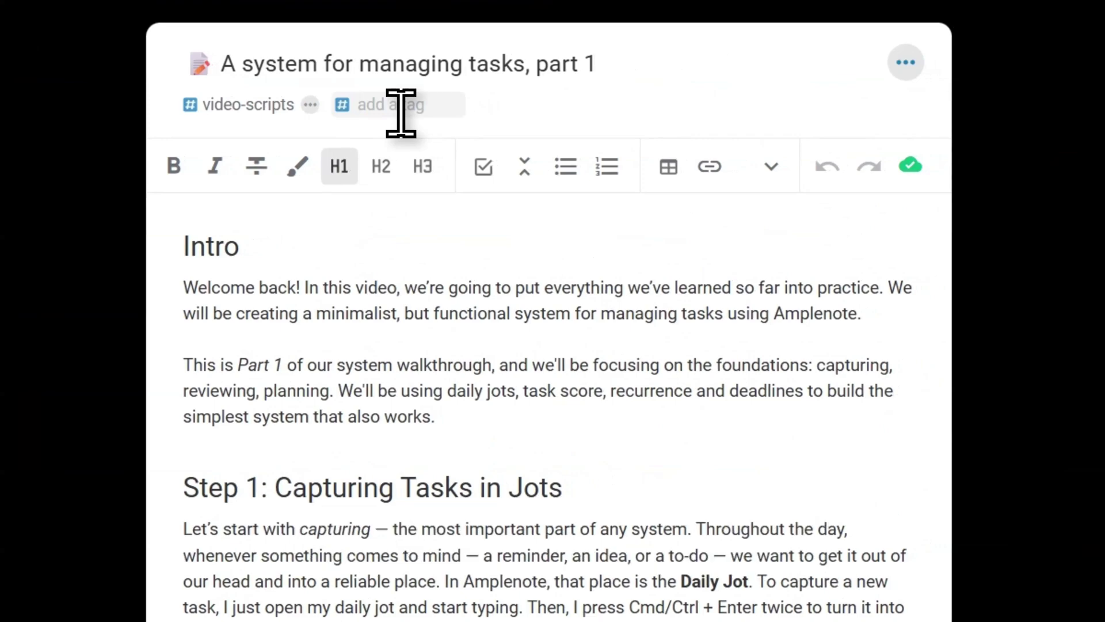
key(Return)
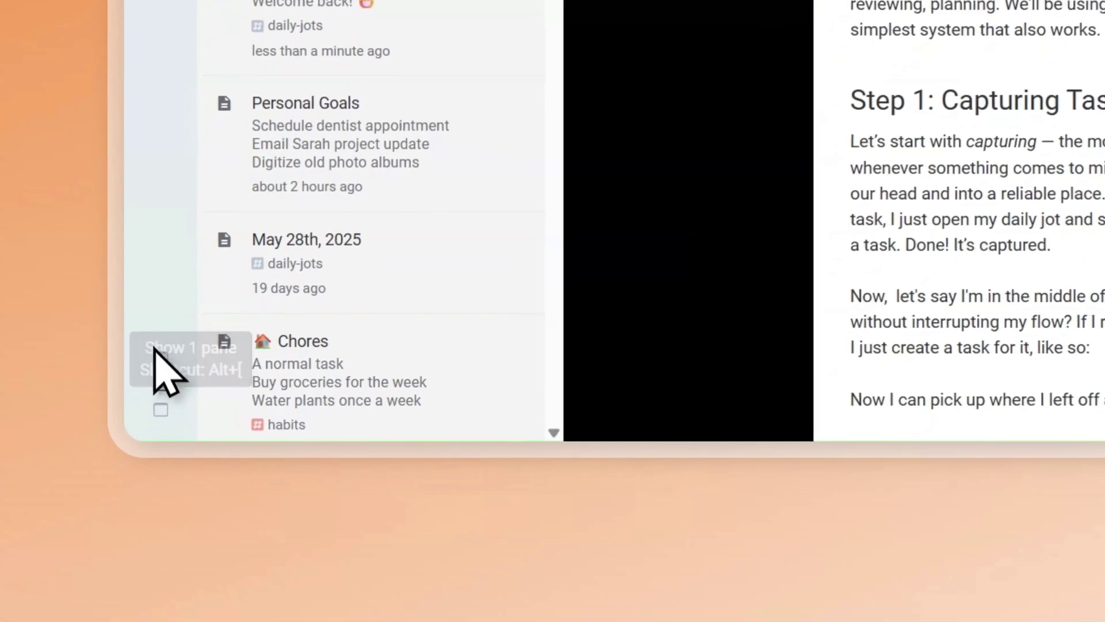
click(162, 357)
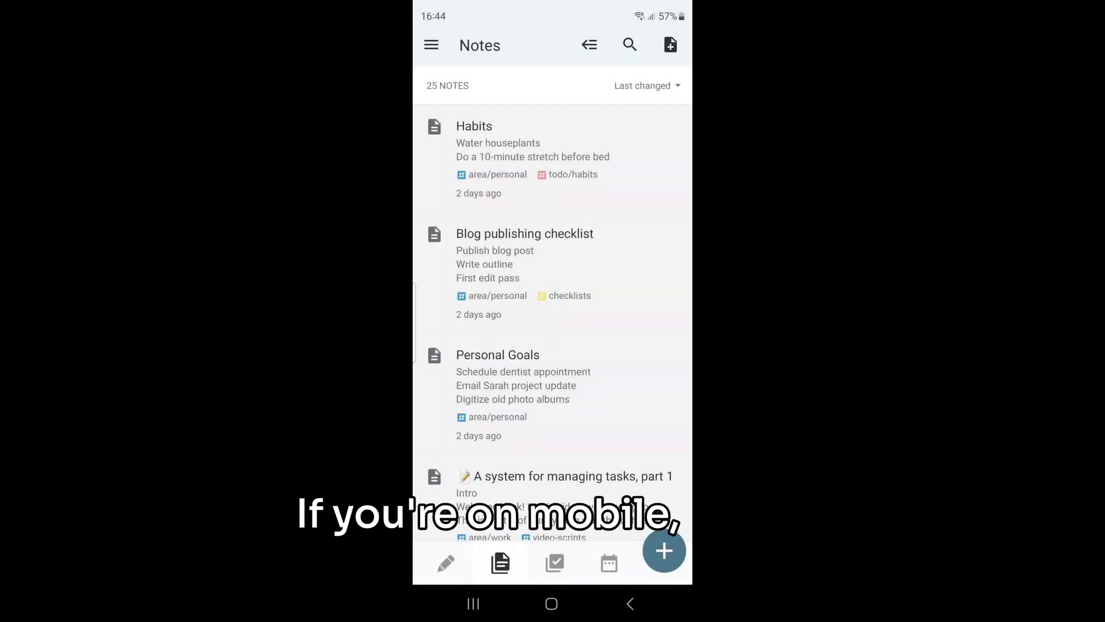
drag(417, 239, 562, 239)
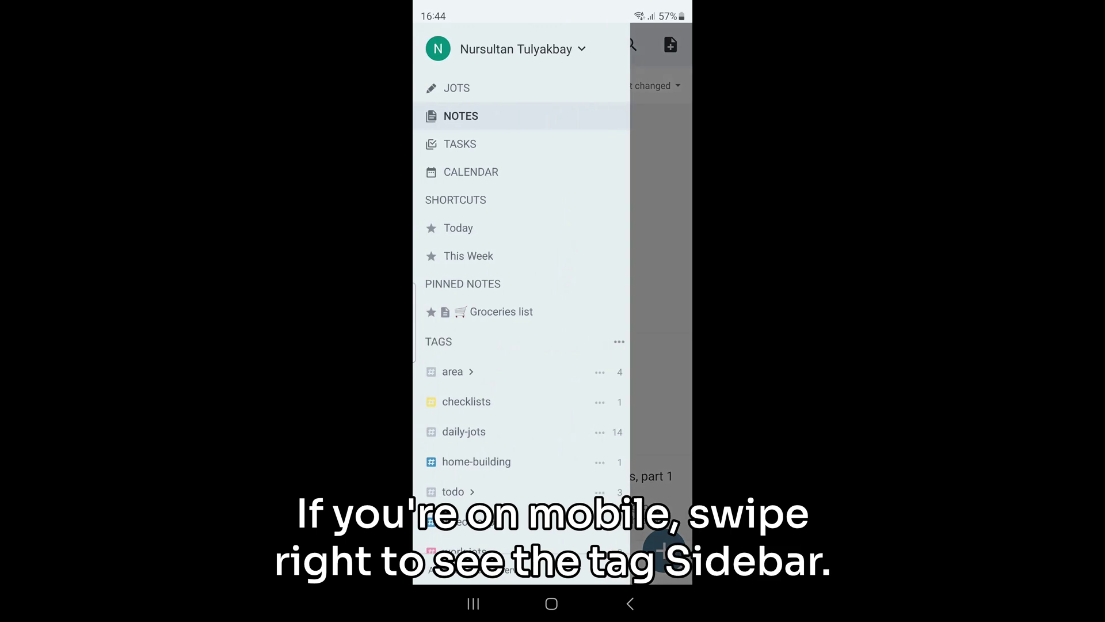
key(Escape)
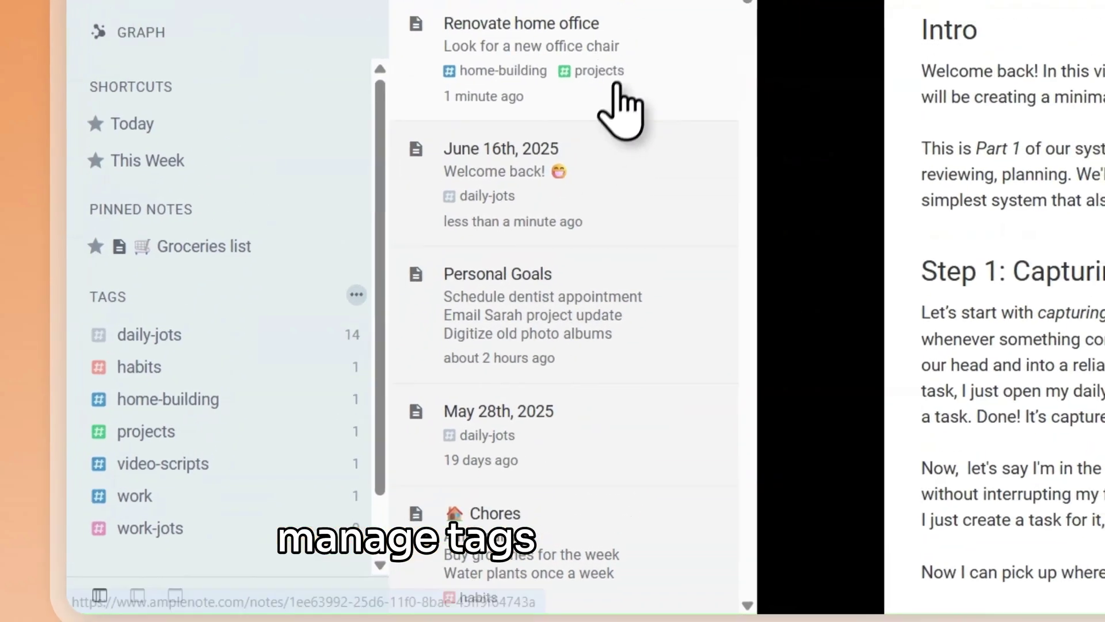
Step: Open the Personal Goals note and give it a new personal tag
click(611, 97)
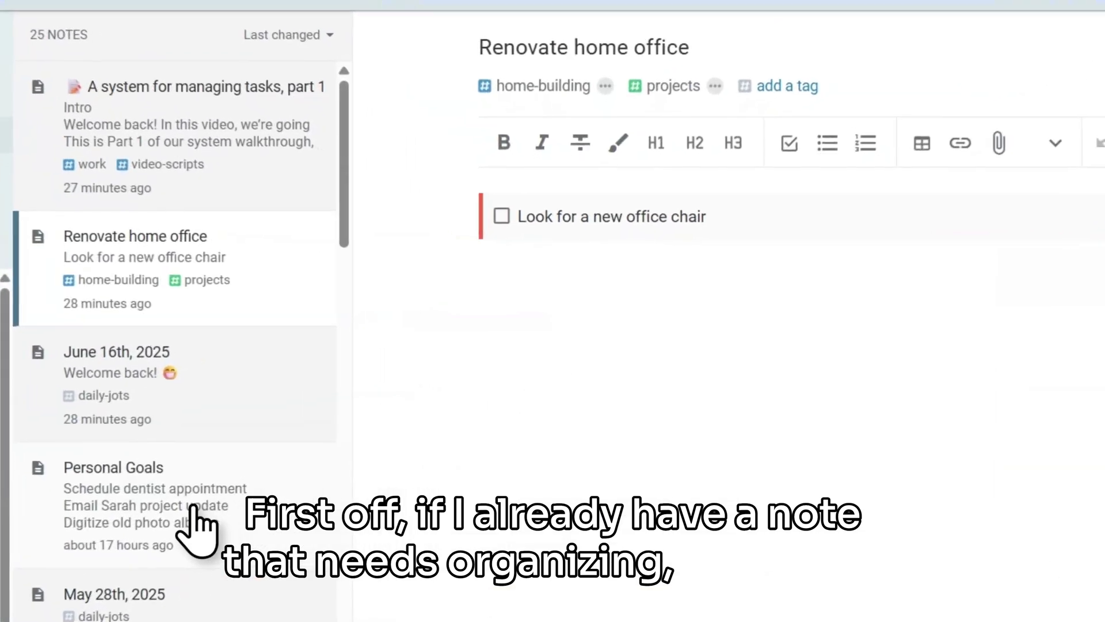
click(369, 397)
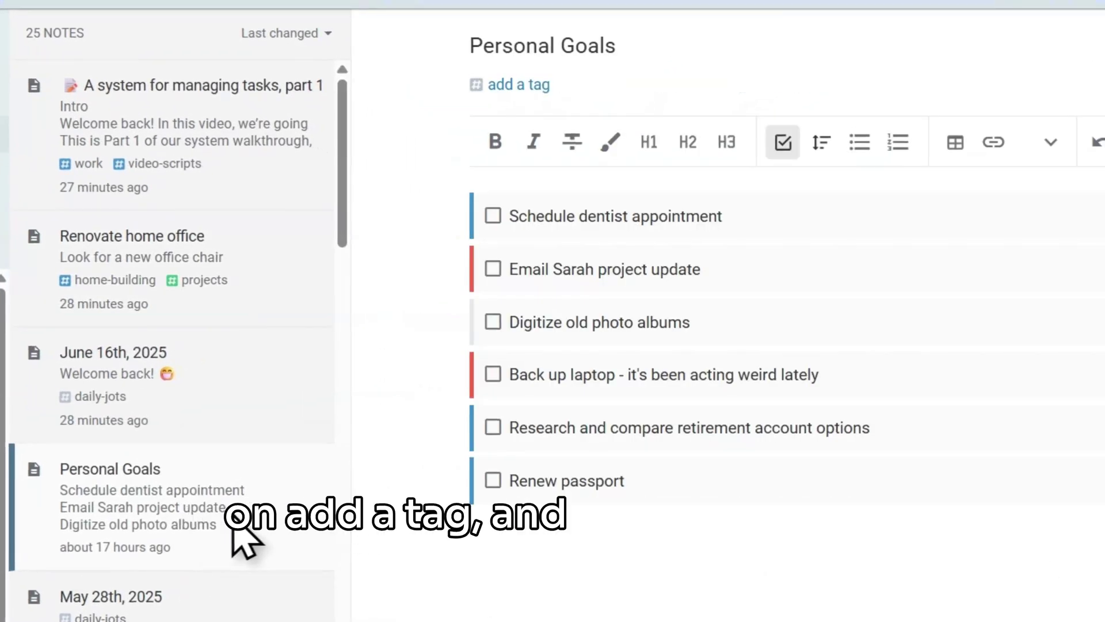
click(537, 86)
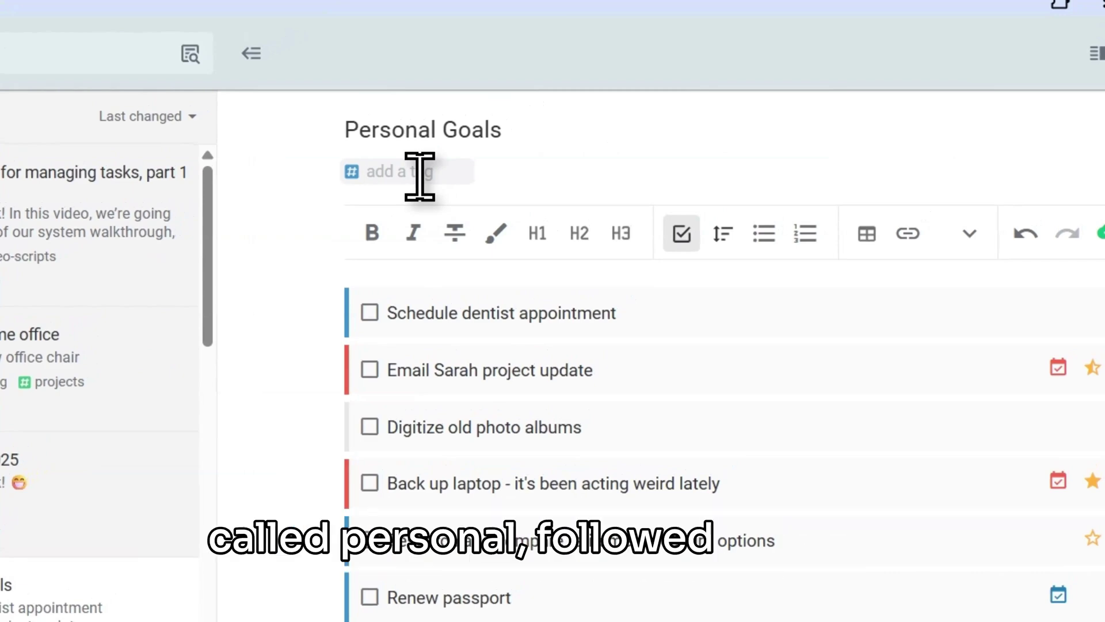
text(per)
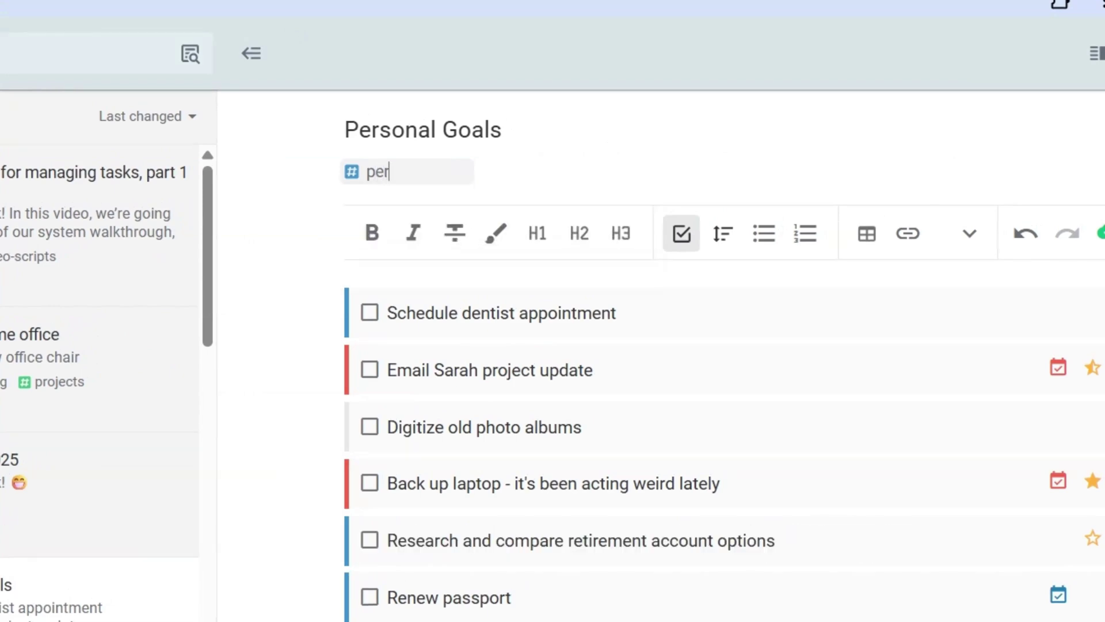
text(sonal)
key(Return)
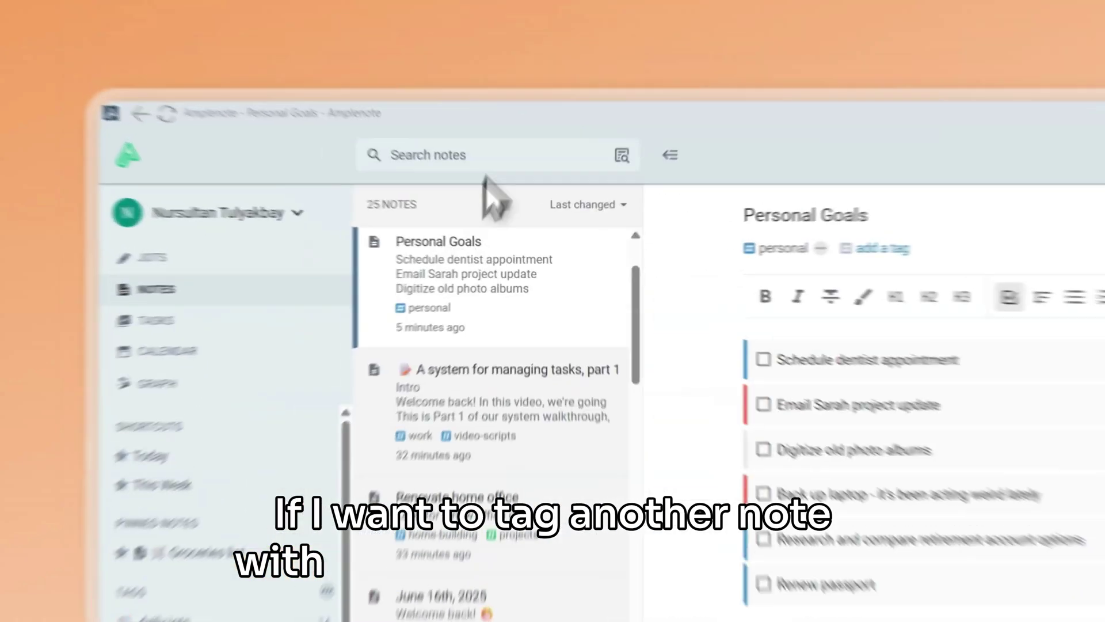
Step: Search 'Blo', drag the personal tag onto Blog publishing checklist, and open that note
click(491, 167)
text(Blog Publishing)
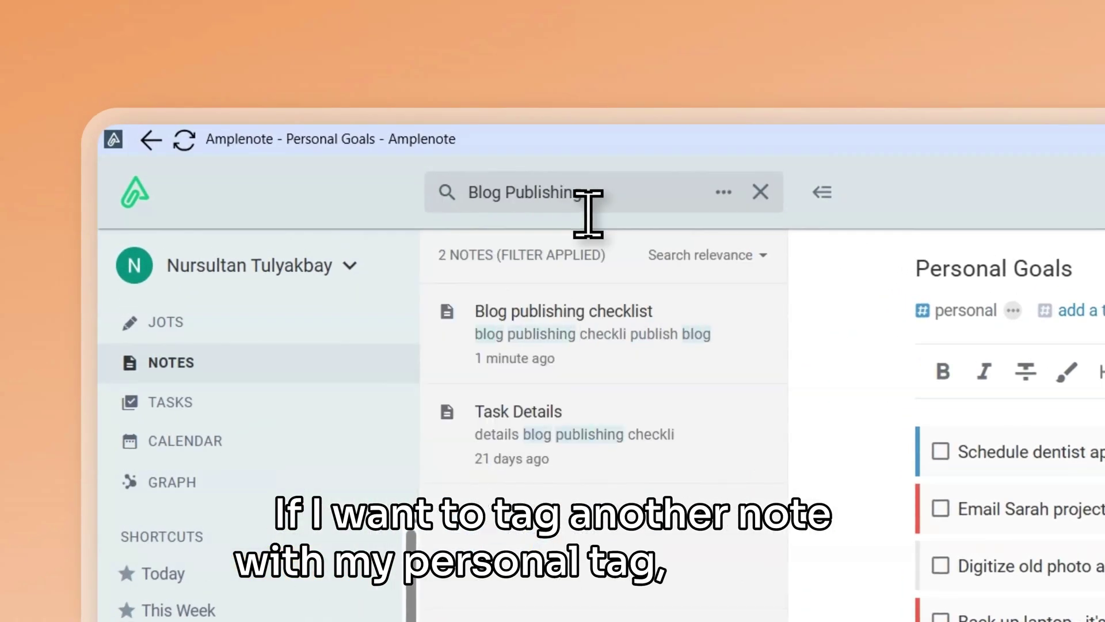
drag(592, 365, 191, 621)
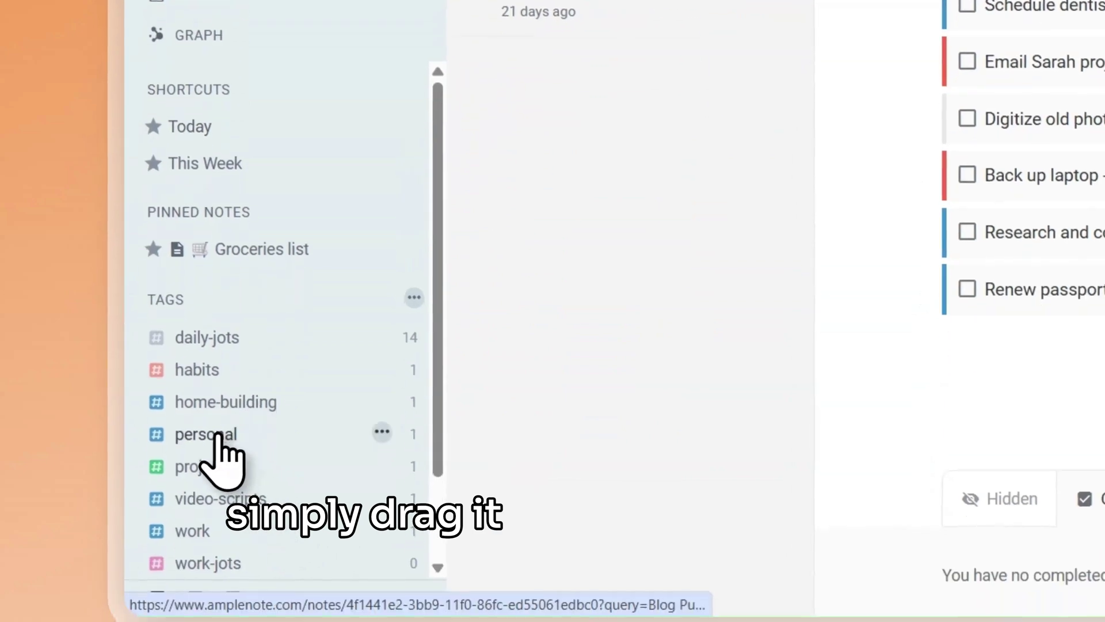
drag(219, 438, 540, 0)
drag(543, 141, 547, 147)
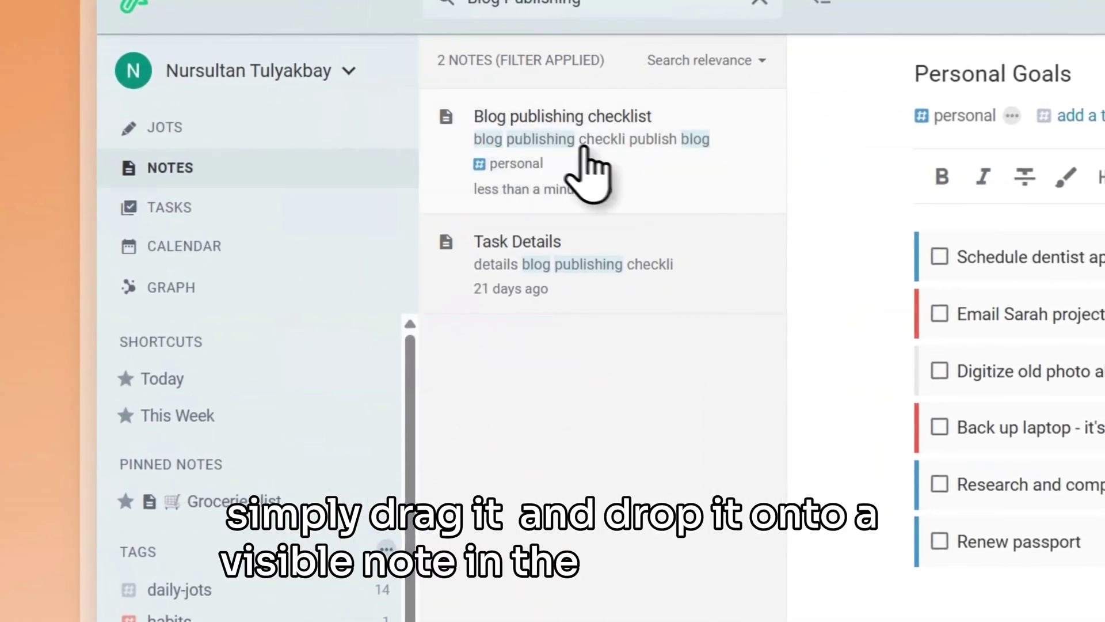
click(607, 154)
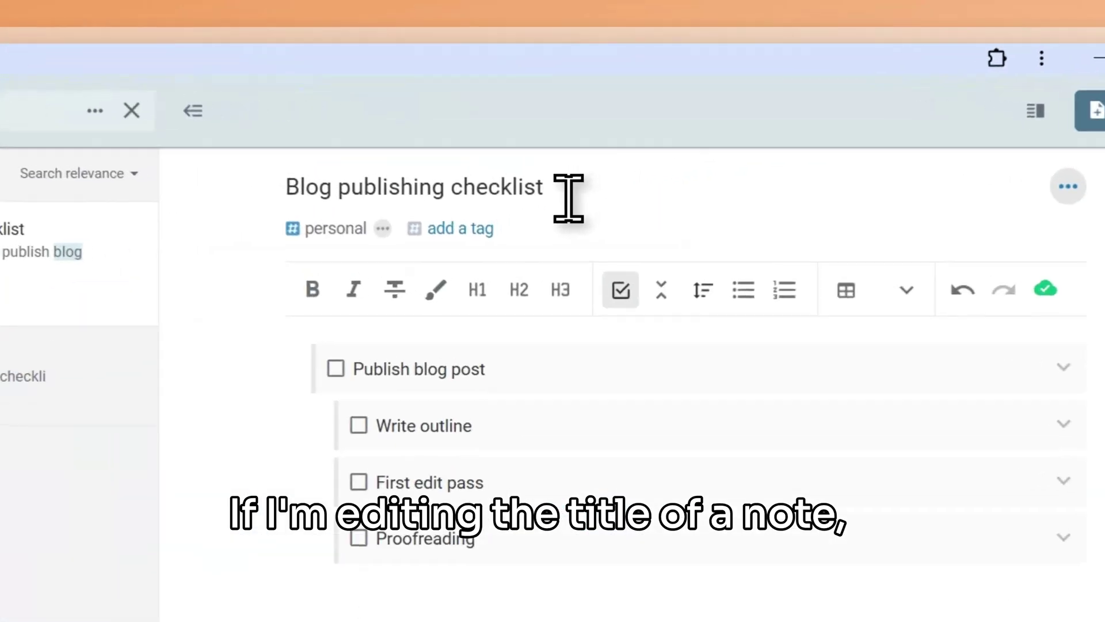
click(555, 205)
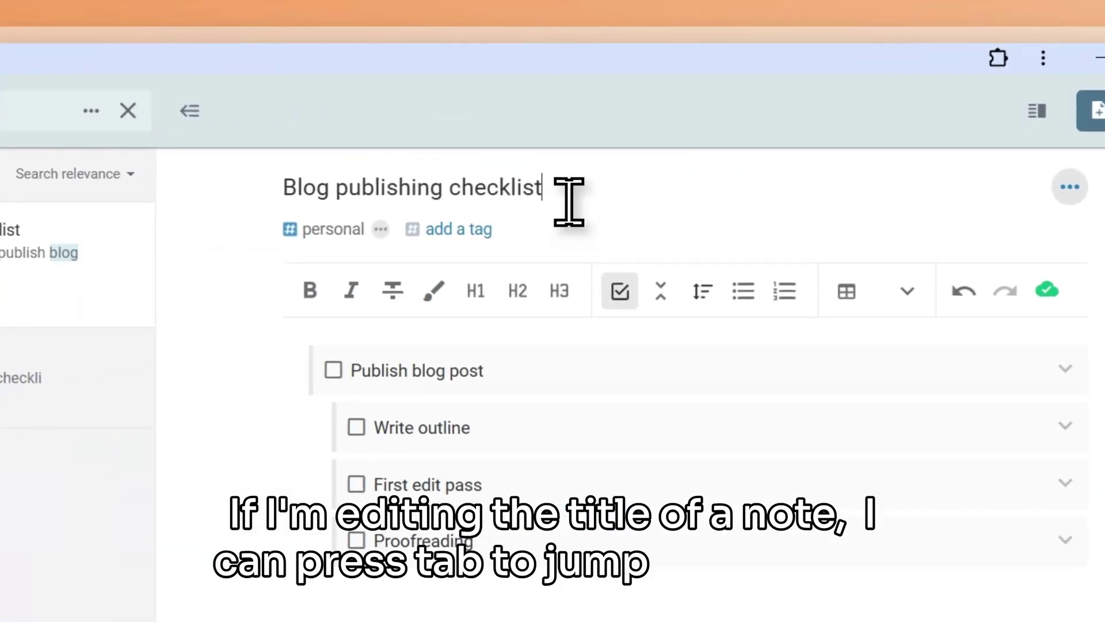
key(Tab)
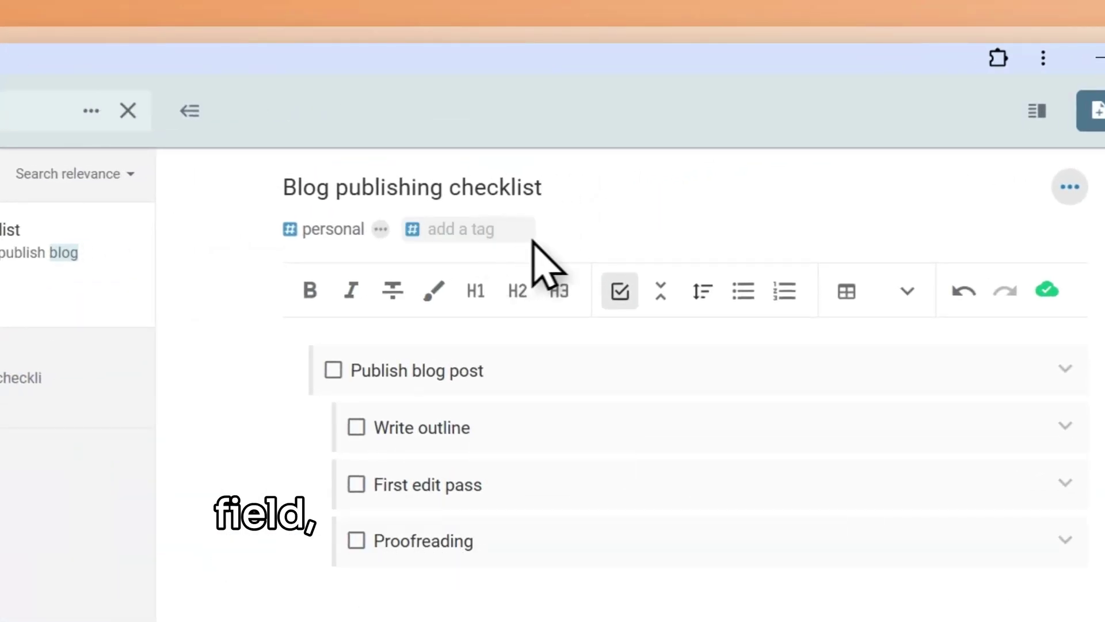
key(Tab)
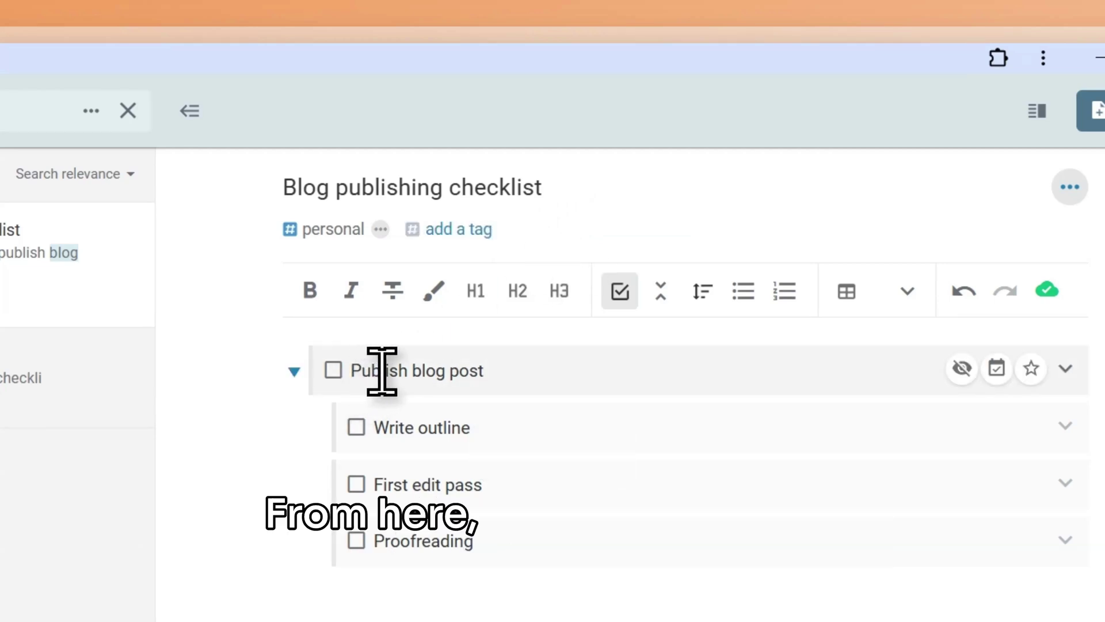
key(shift+Tab)
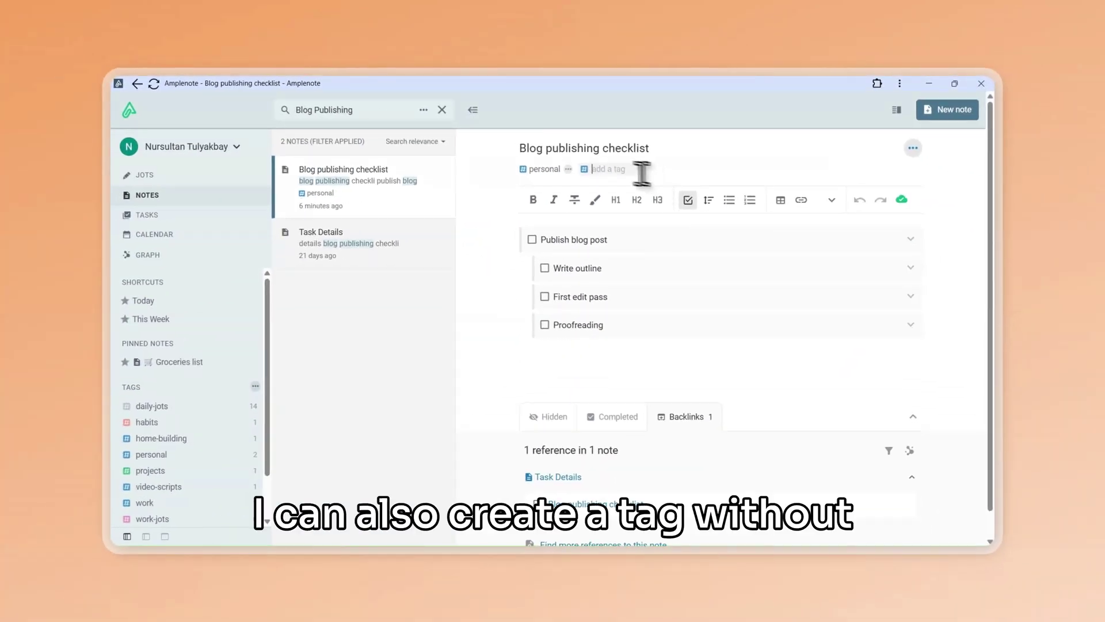
Step: Clear the search and create a new yellow tag named checklists
click(442, 109)
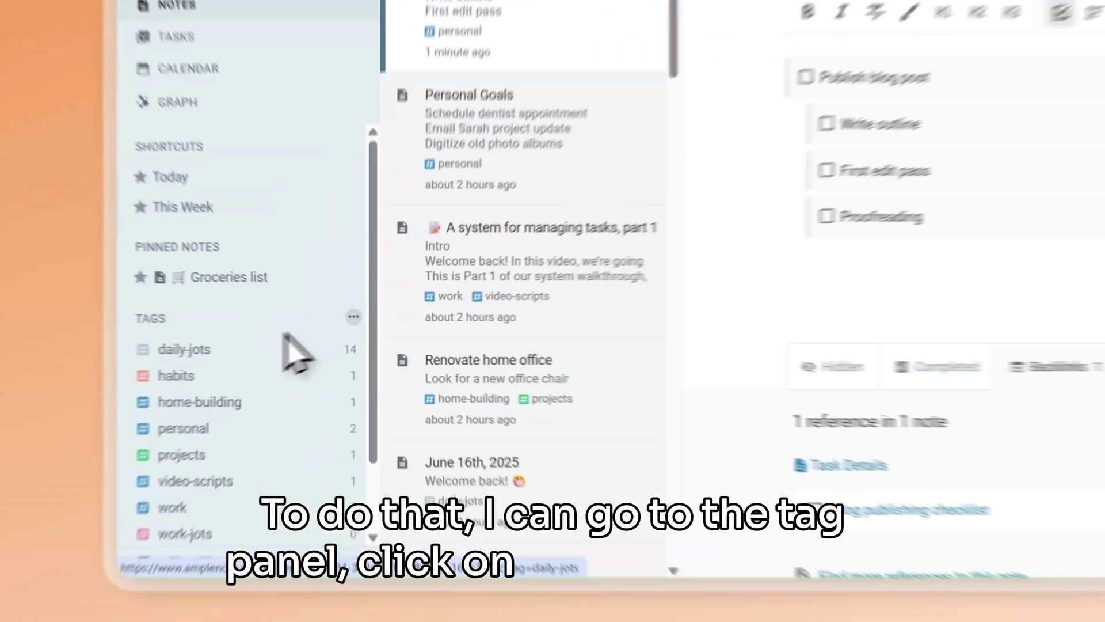
click(255, 386)
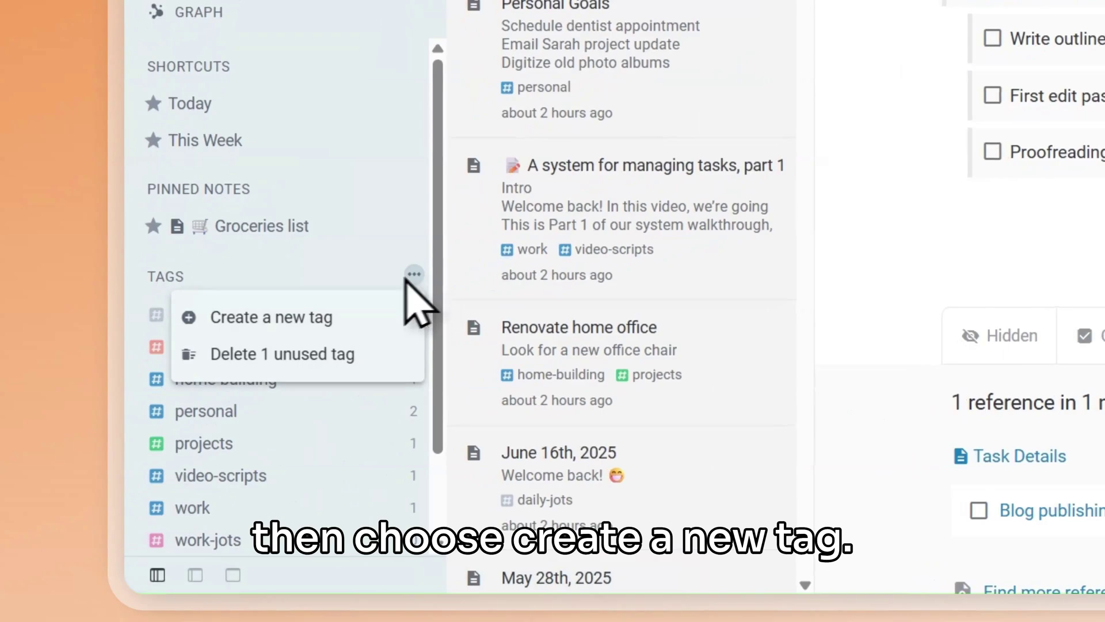
click(314, 323)
text(check)
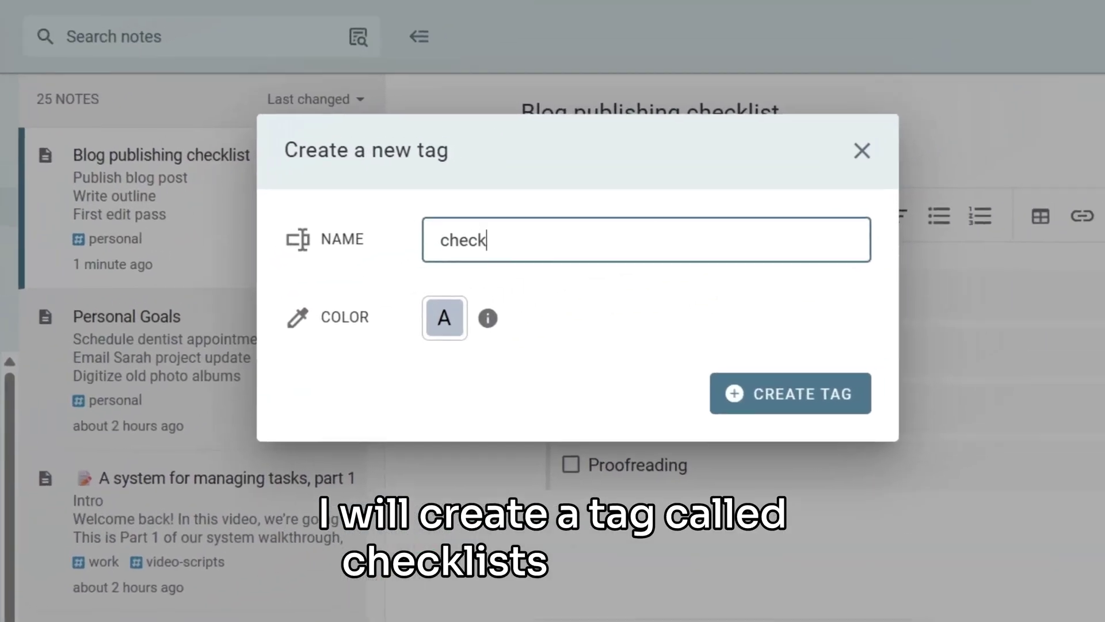
text(lists)
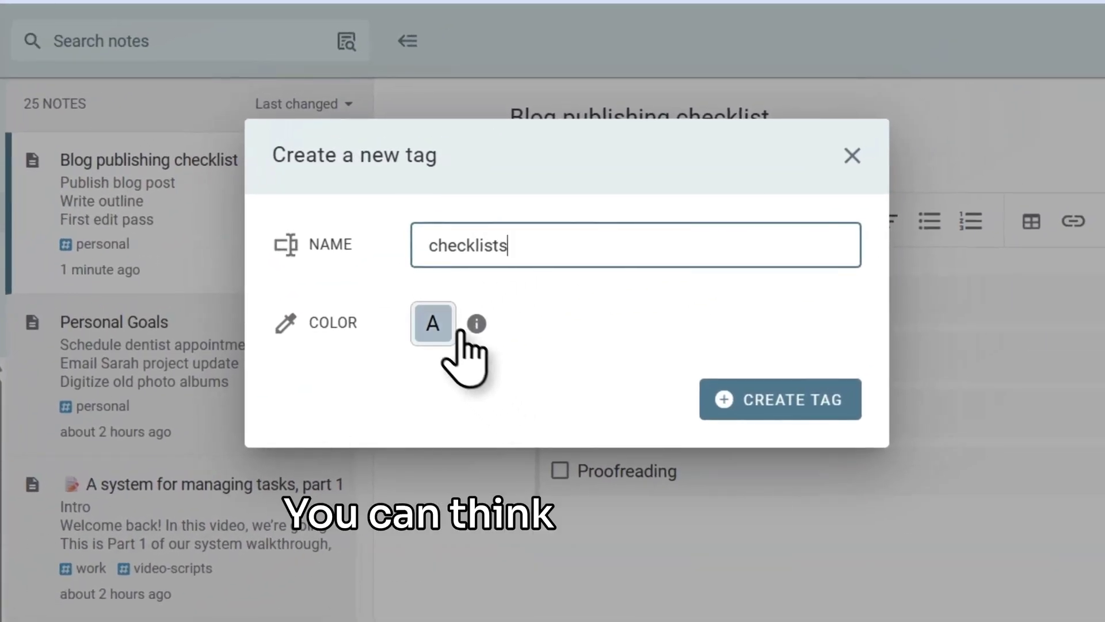
click(448, 329)
click(518, 456)
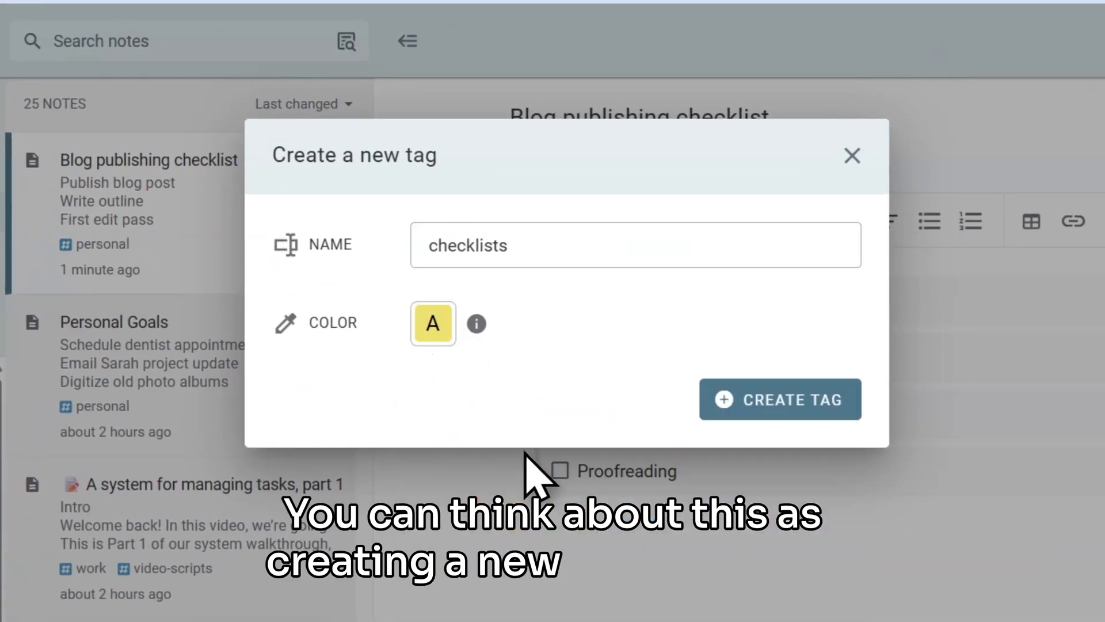
click(740, 409)
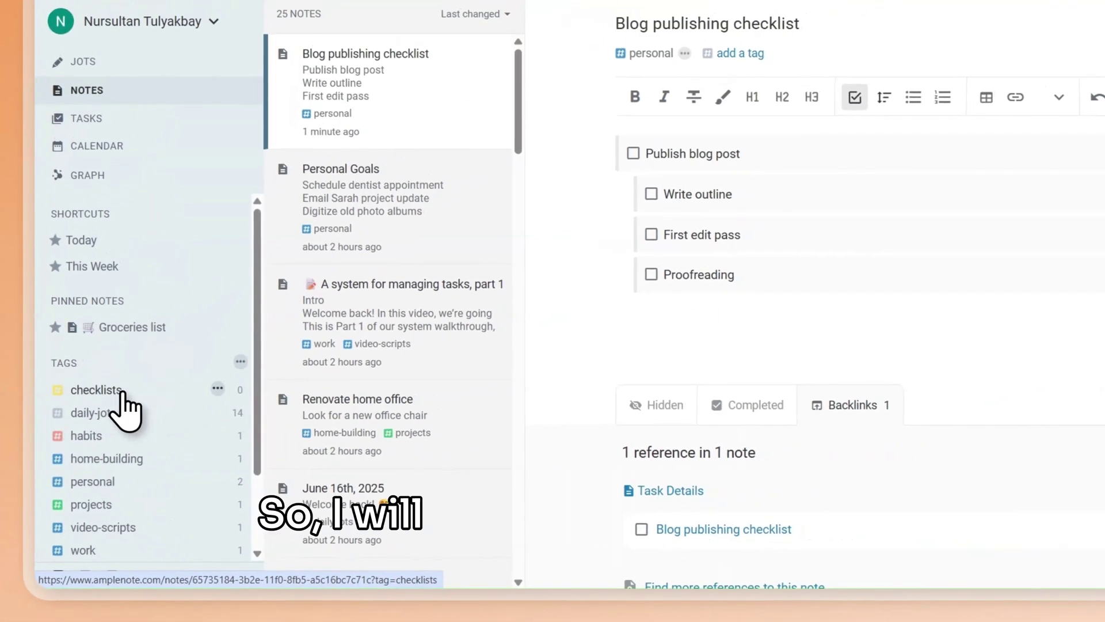
Step: Drag the checklists tag onto Blog publishing checklist, then filter notes by personal
drag(122, 394, 383, 104)
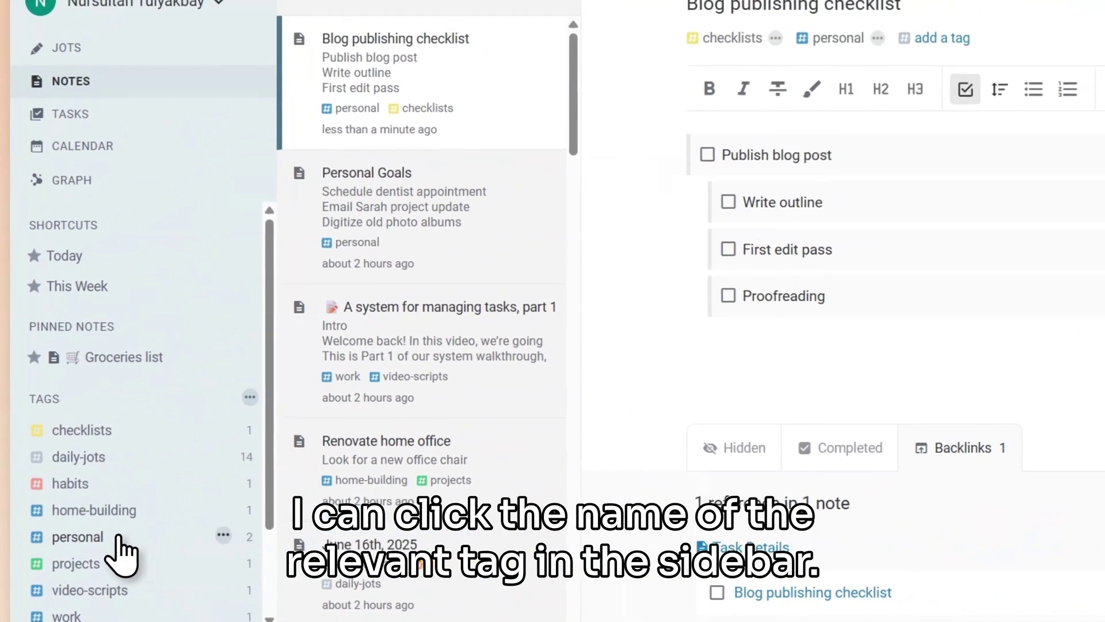
click(254, 525)
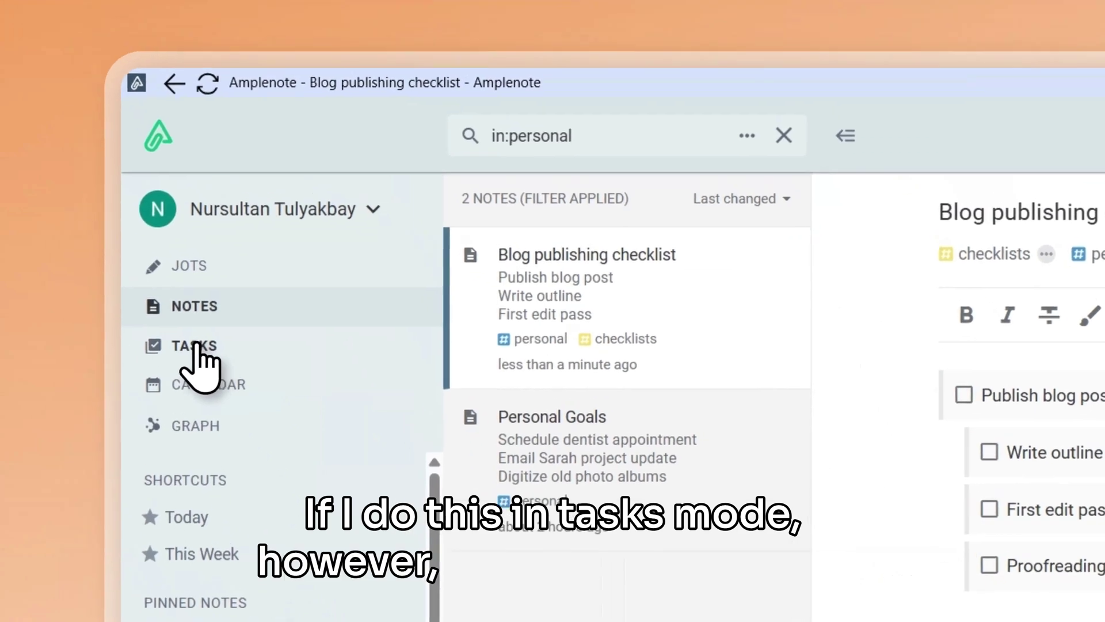
Step: Review the personal tag's tasks in the Tasks view, then switch to Jots
click(92, 180)
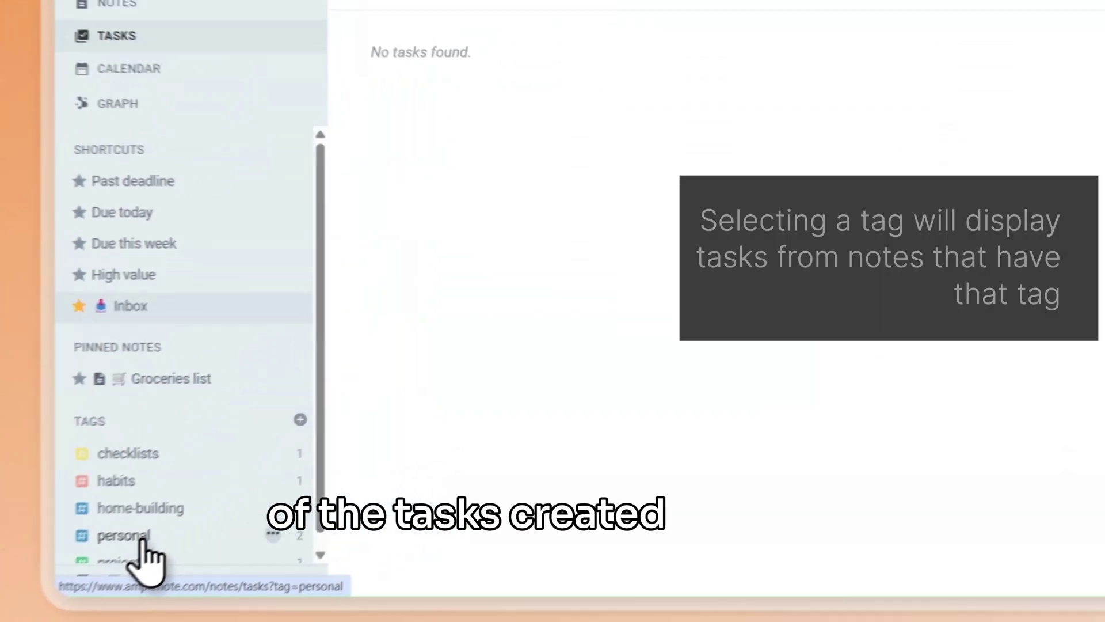
click(141, 541)
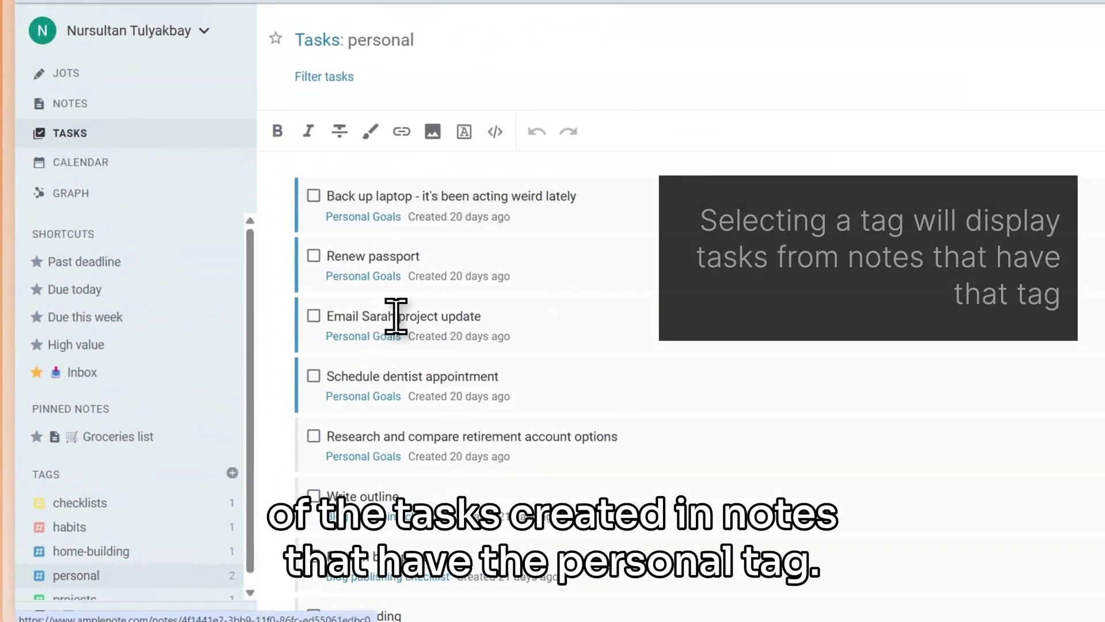
scroll(396, 316, down, 4)
scroll(388, 321, up, 4)
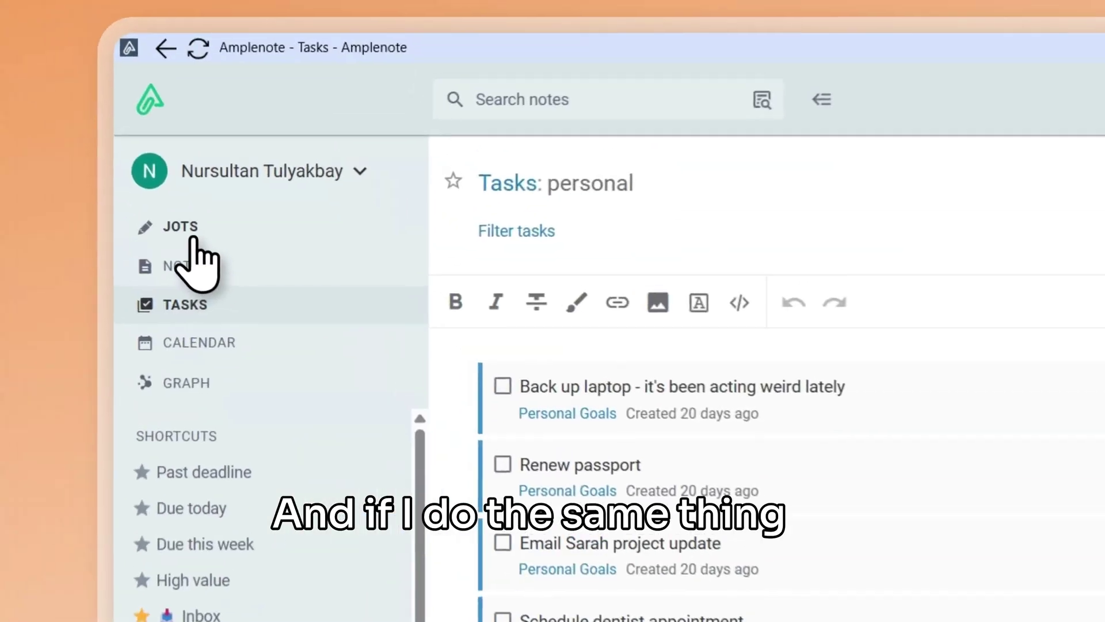
click(86, 75)
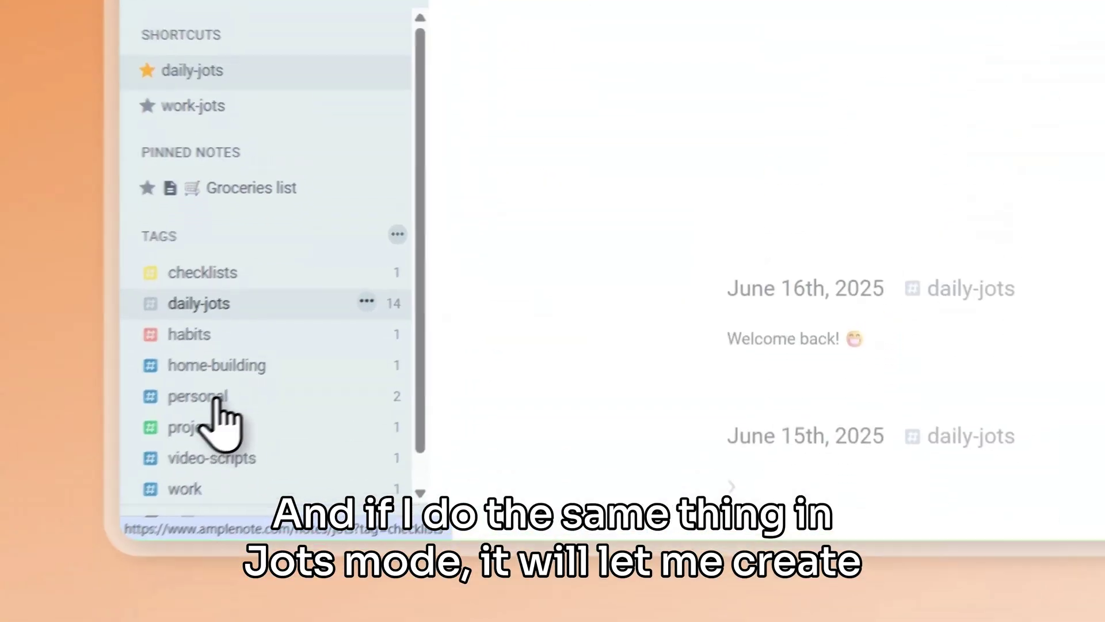
Step: Filter Jots to the personal tag, showing the June 17th, 2025 jot
click(185, 488)
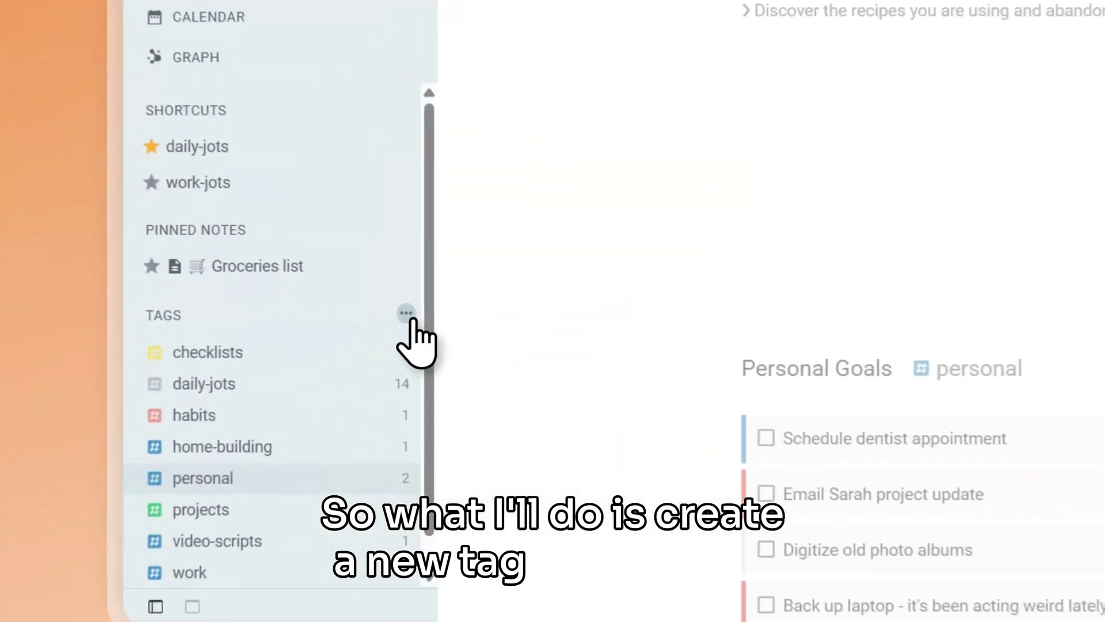
Step: Create a new tag named area
click(255, 386)
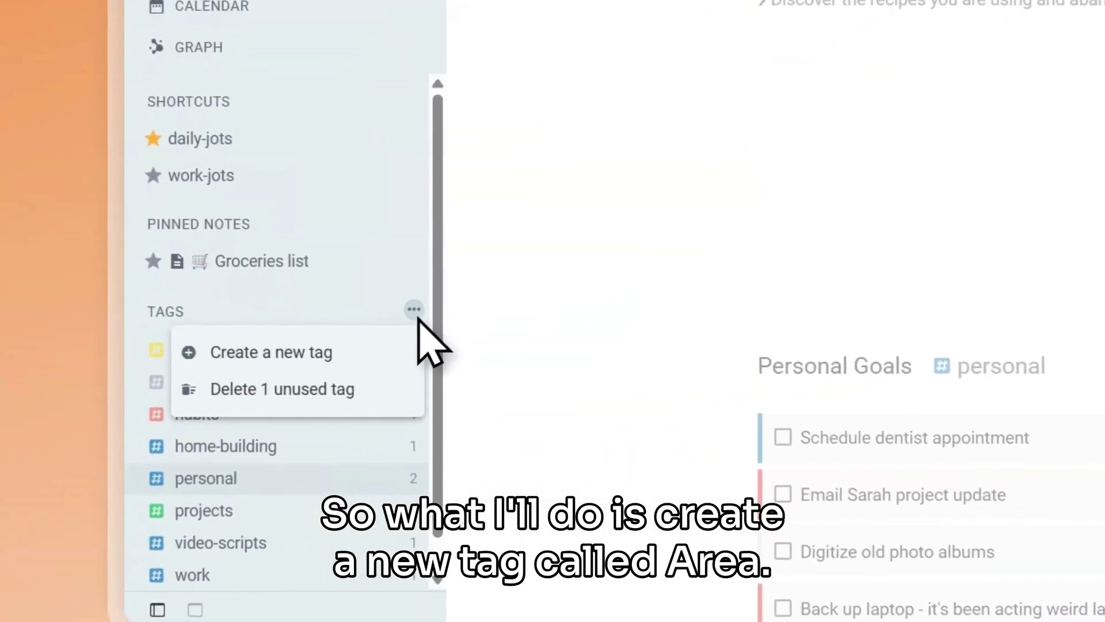
click(271, 352)
text(area)
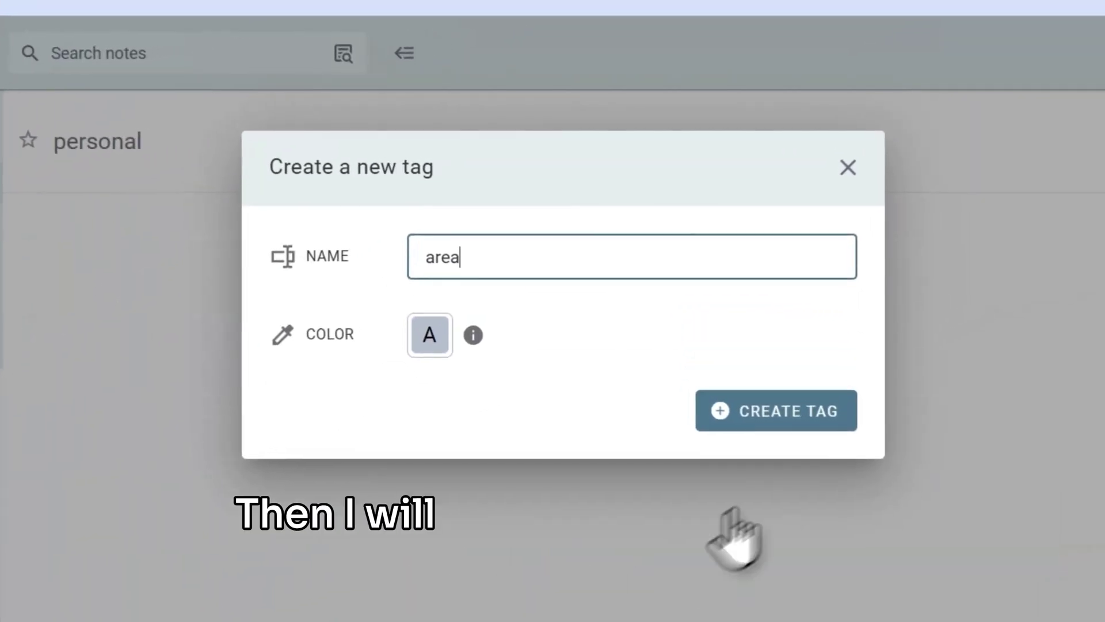
click(784, 306)
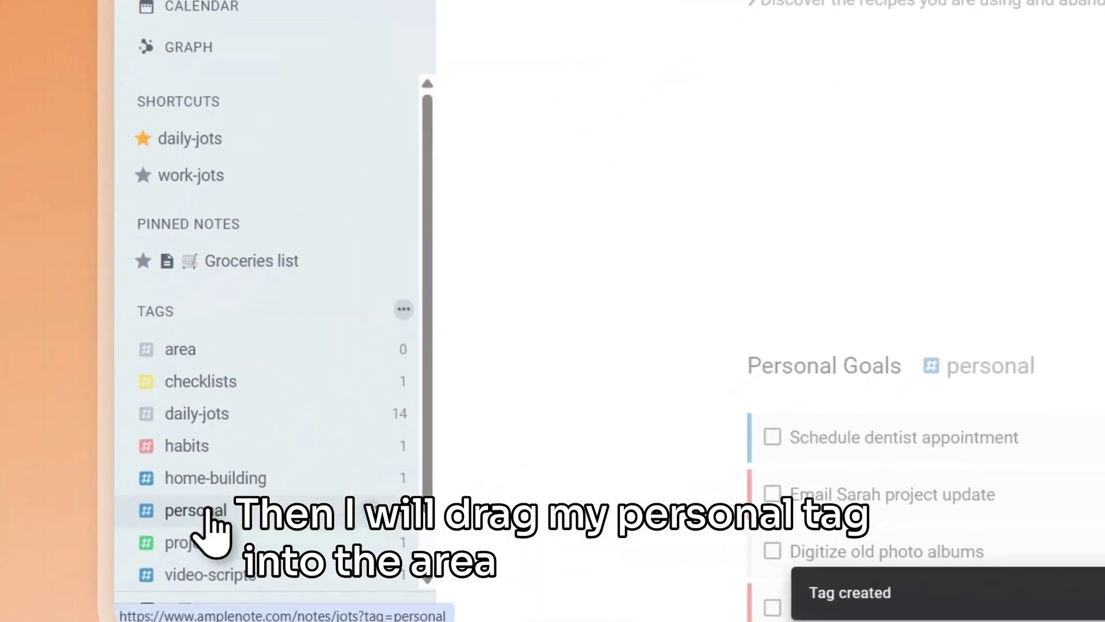
Step: Nest the personal and work tags under area
drag(212, 526, 206, 362)
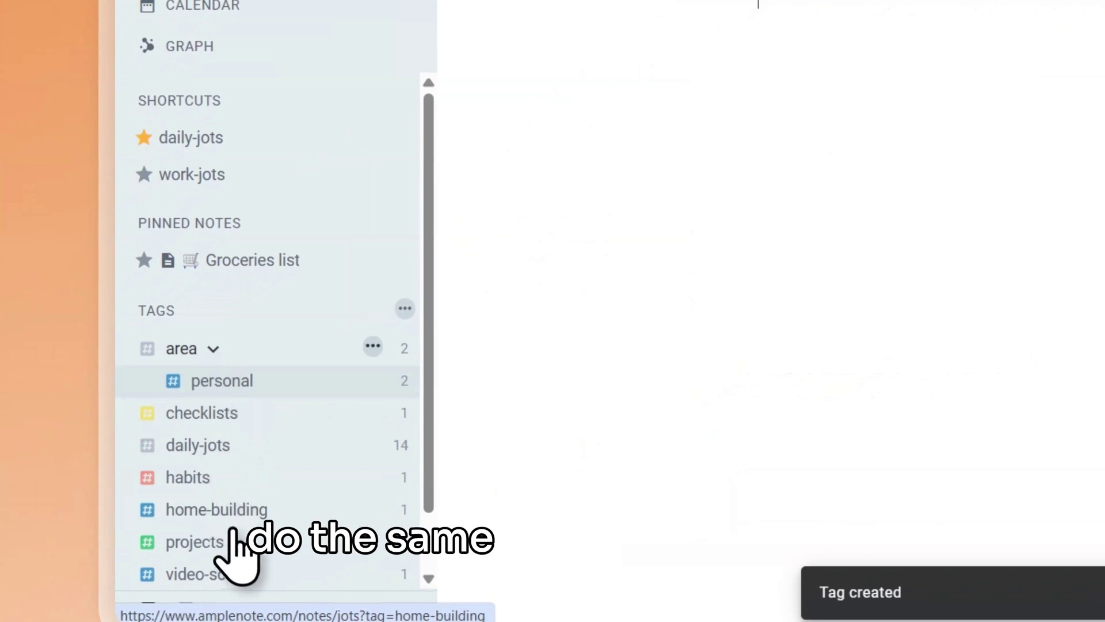
scroll(325, 496, down, 1)
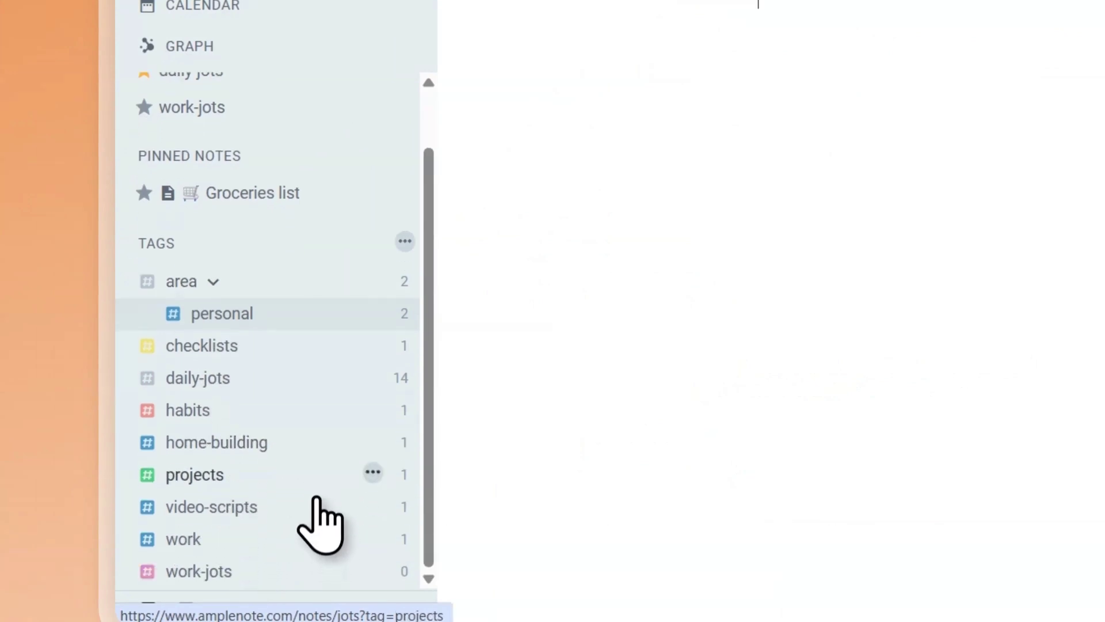
drag(187, 540, 217, 286)
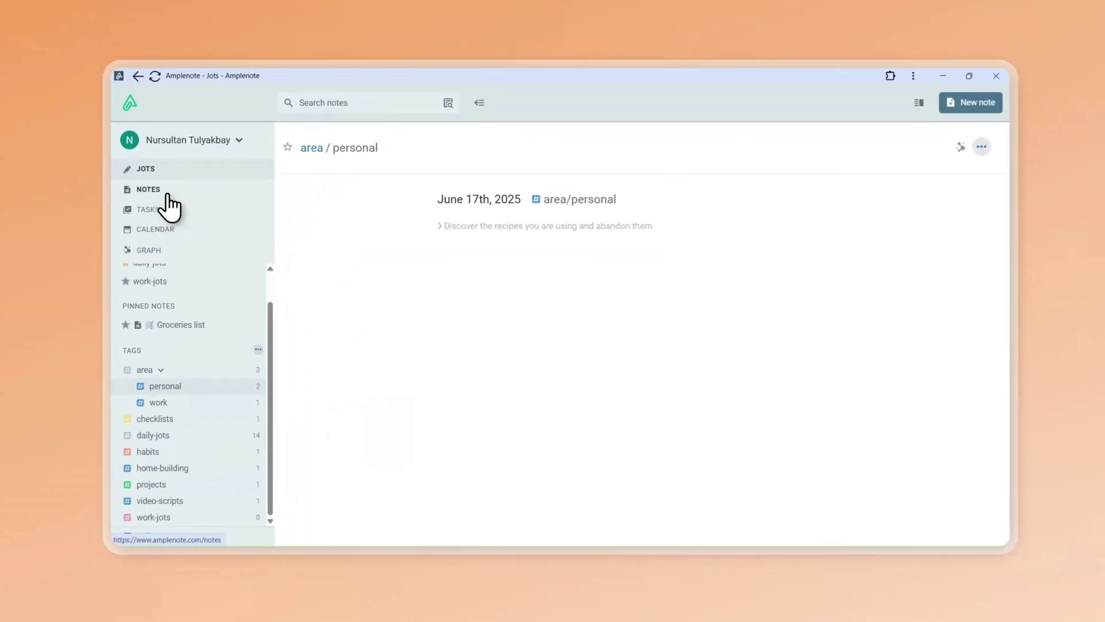
Step: Open the Habits note from the list of all notes
click(185, 15)
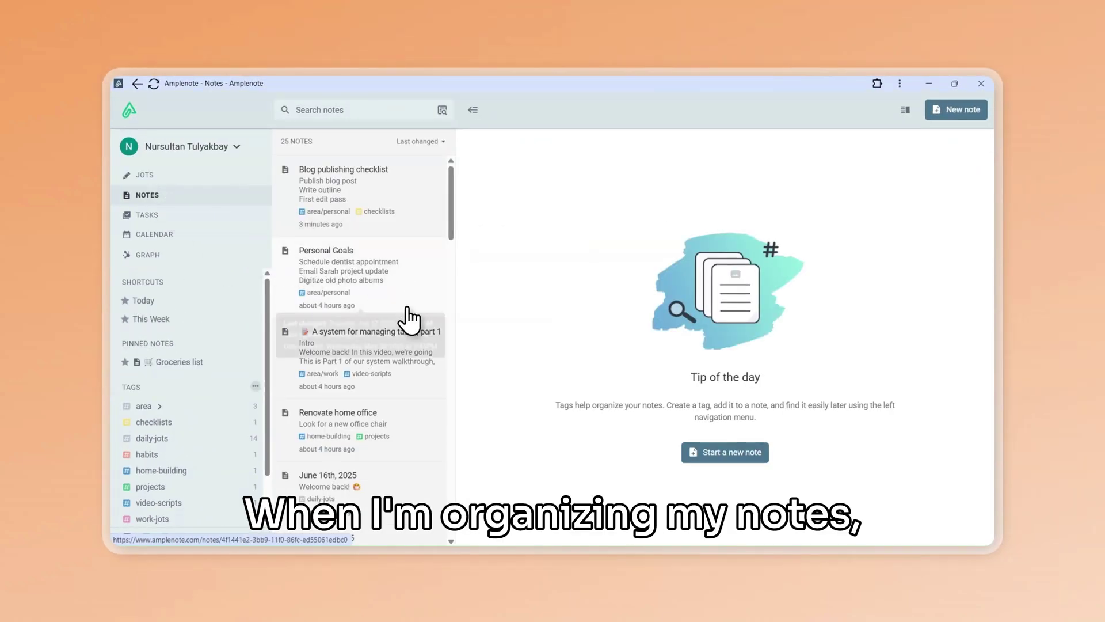
scroll(409, 319, down, 10)
click(402, 264)
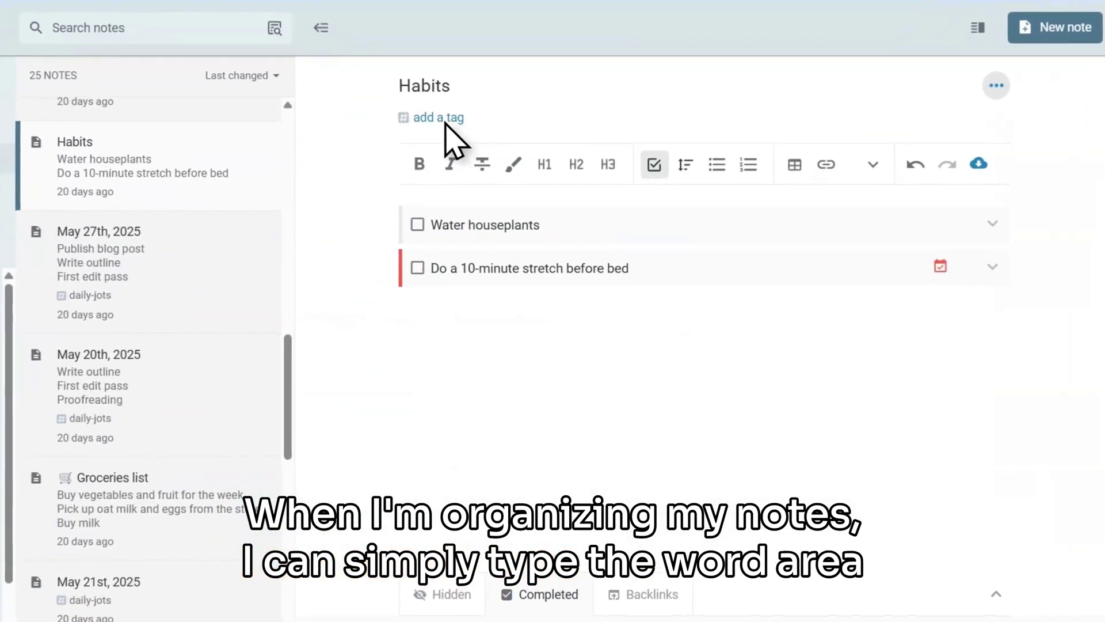
Step: Start a new tag on the Habits note with area/ to show the area/personal and area/work suggestions
click(443, 118)
text(ar)
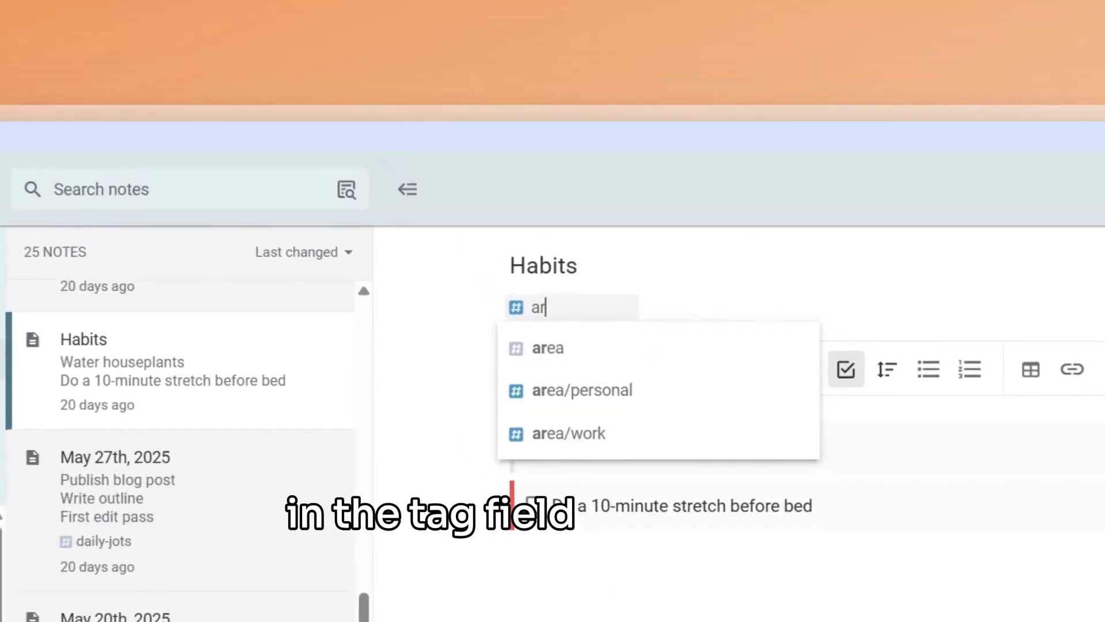
text(ea/p)
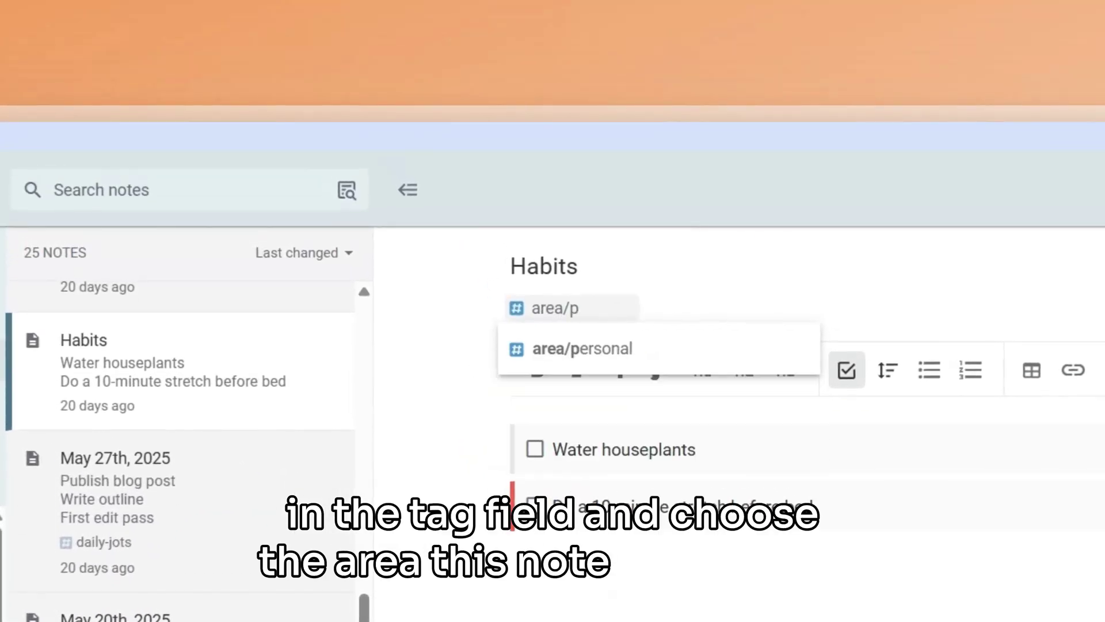
key(BackSpace)
text(w)
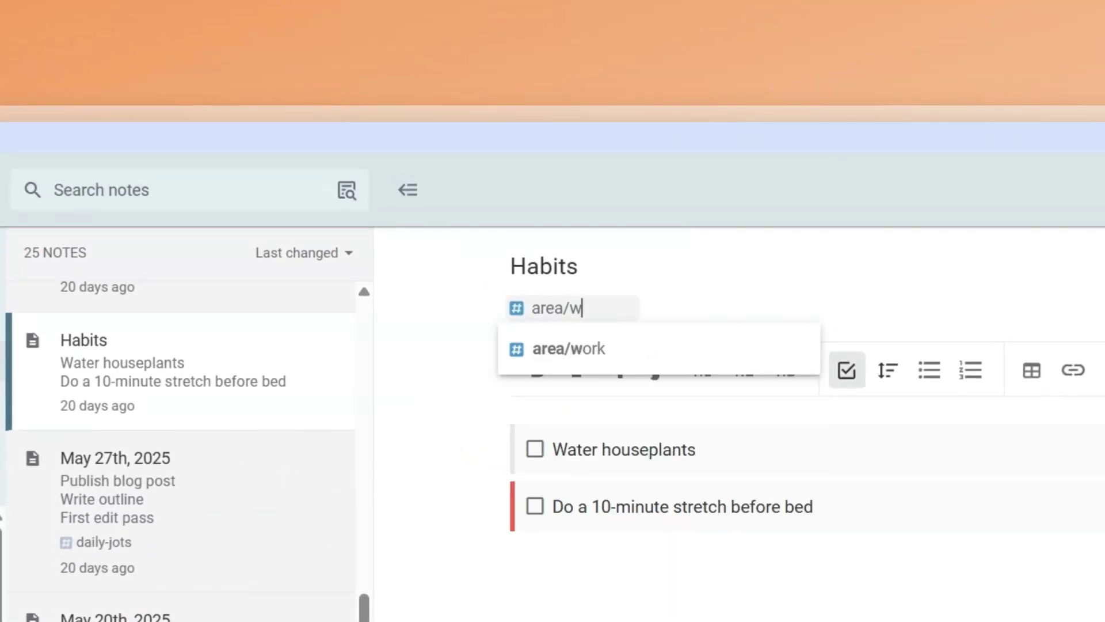
key(BackSpace)
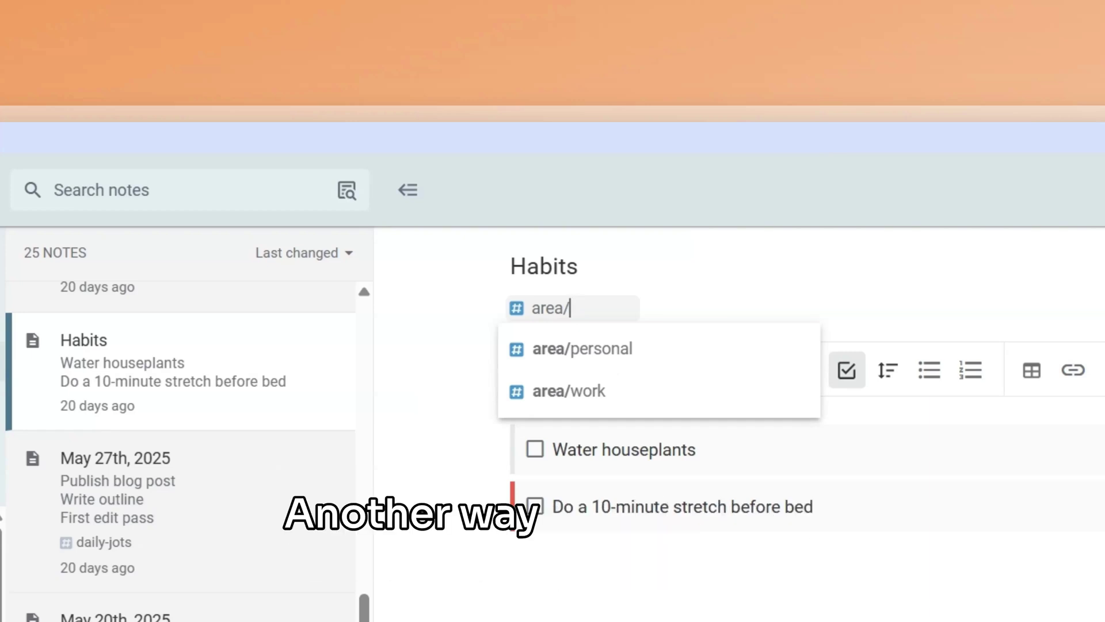
Step: Complete the tag as area/personal and apply it to the Habits note
text(p)
key(Return)
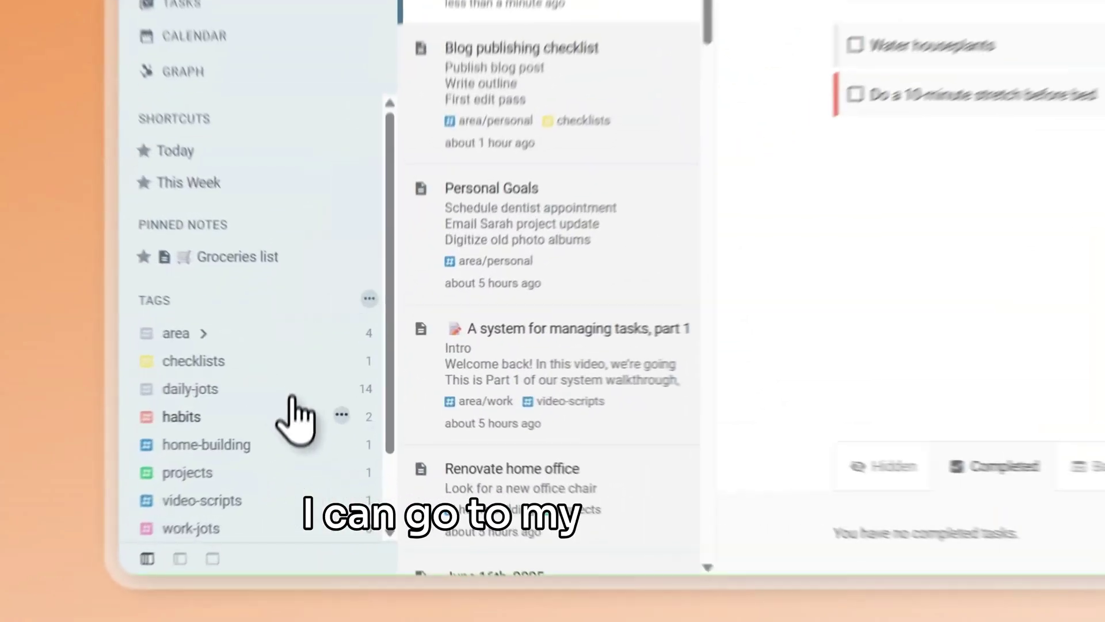
Step: In the habits tag settings, prefix the name with todo/ and rename it to todo/habits
click(341, 415)
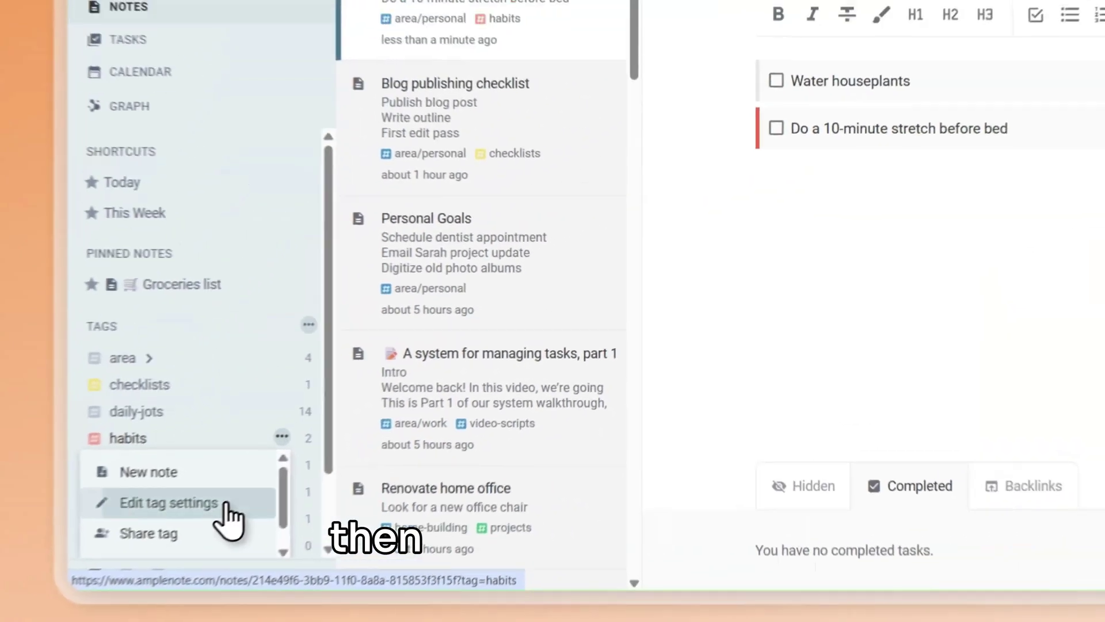
click(316, 481)
click(602, 113)
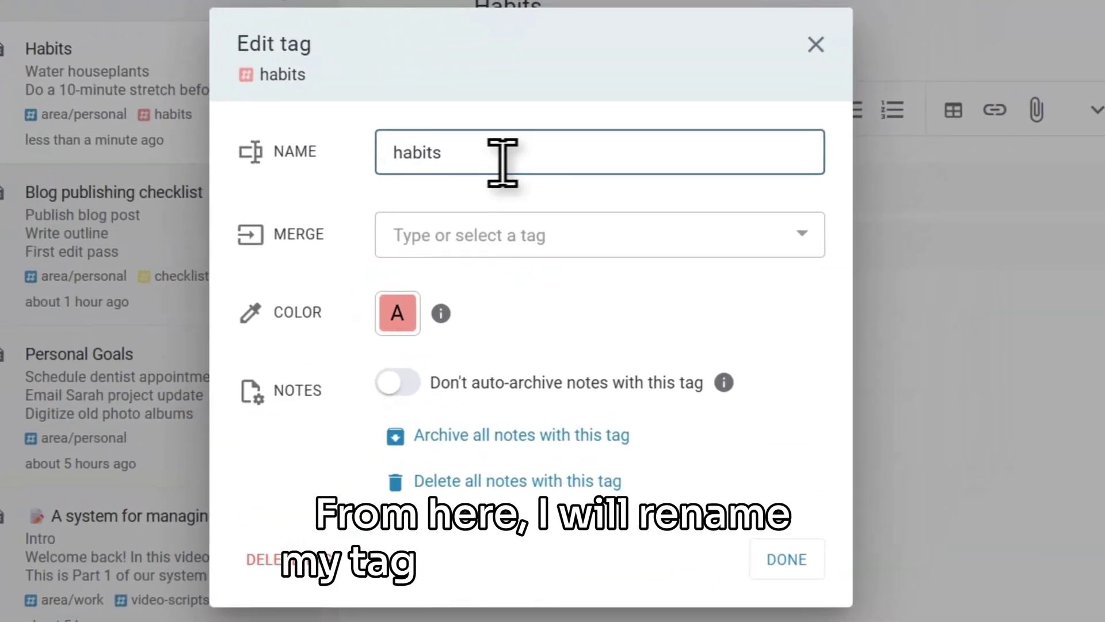
key(Home)
text(todo)
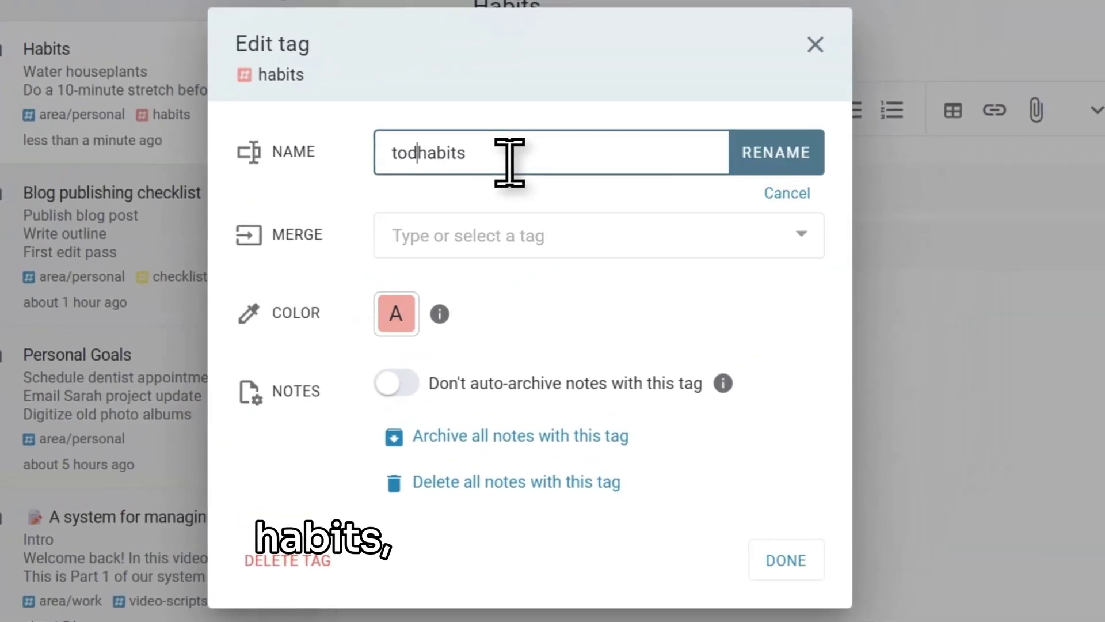
text(/)
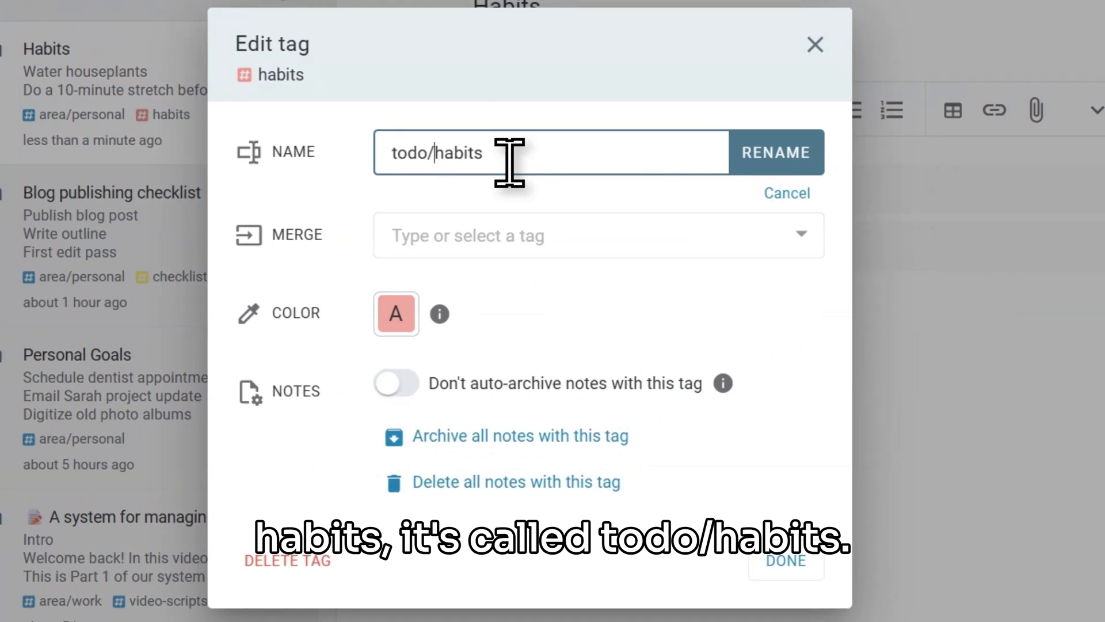
click(785, 164)
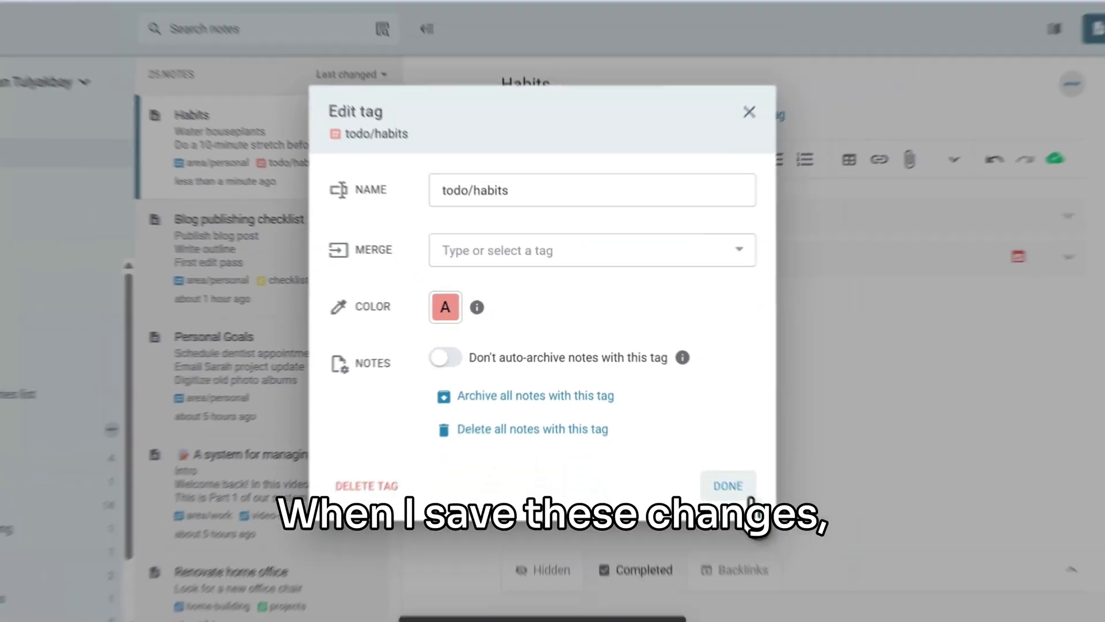
Step: Expand the todo tag and drag the projects tag into it beside habits
click(794, 558)
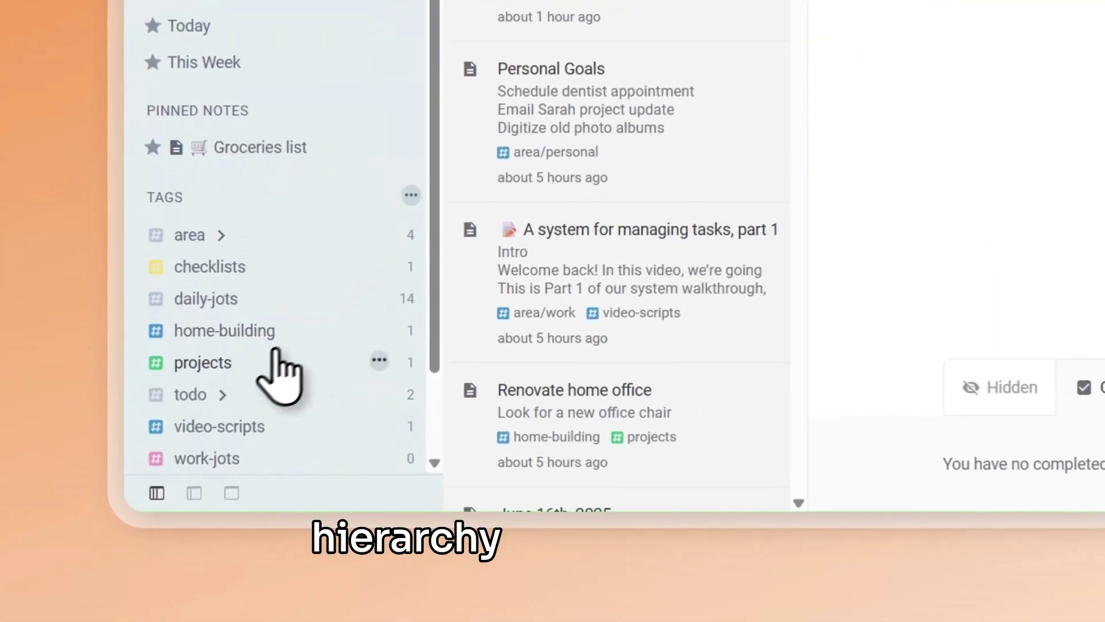
click(225, 395)
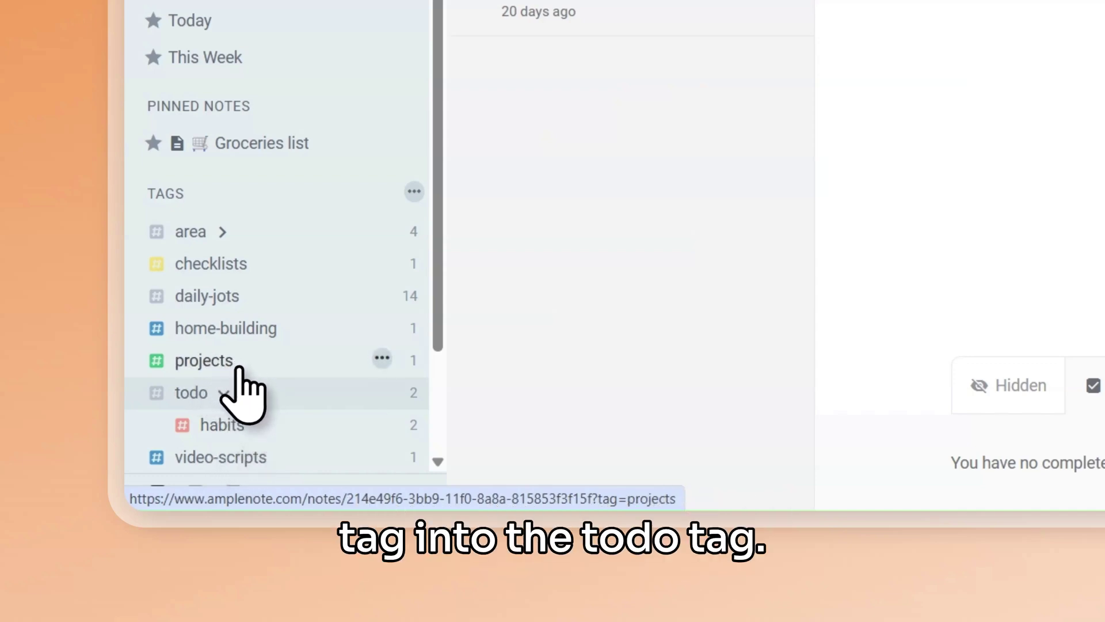
drag(226, 362, 253, 399)
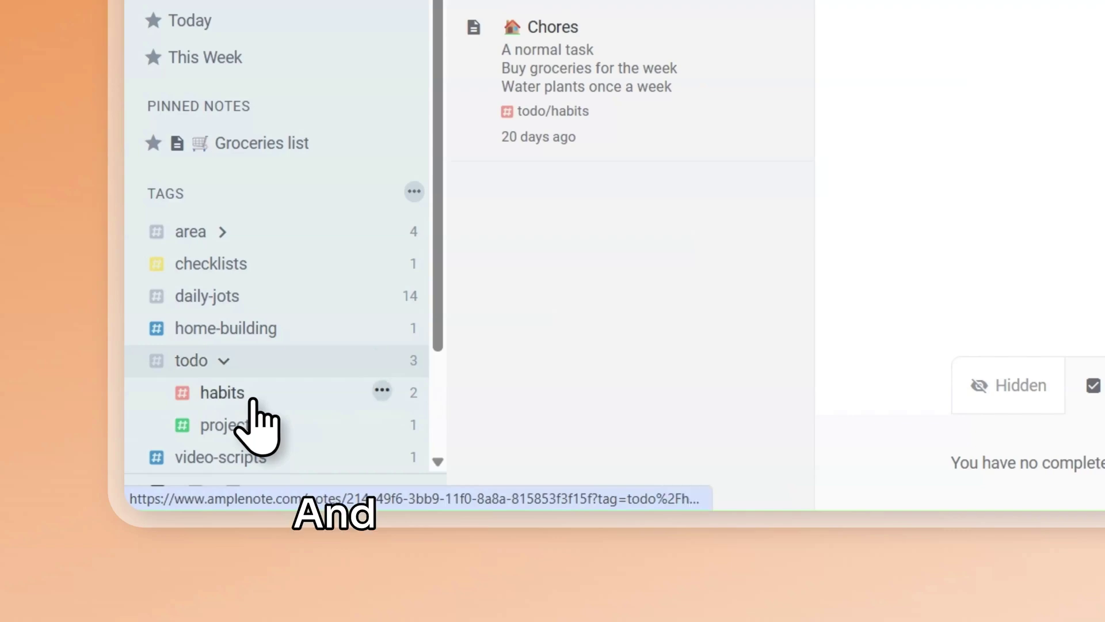